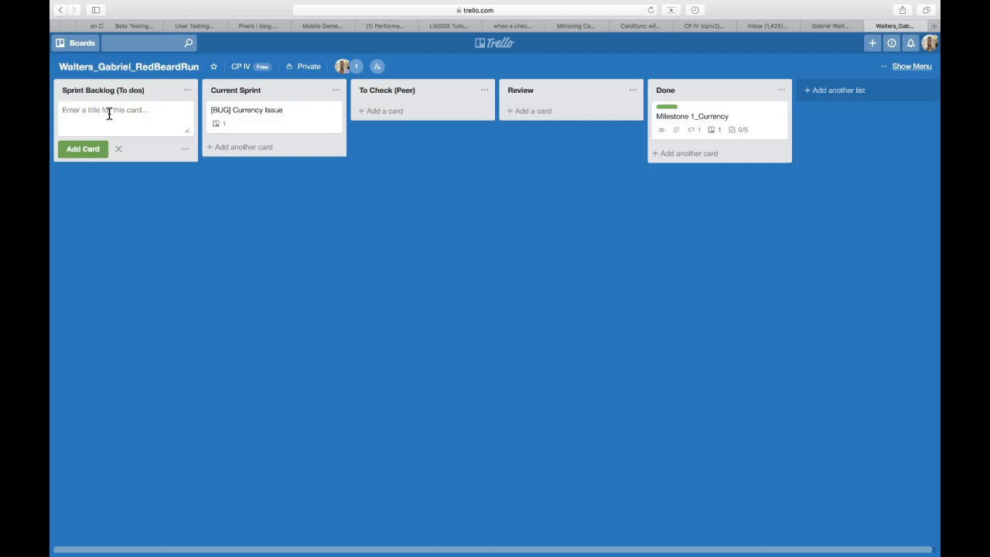
Add a card titled "User is able to move the player by touch screen" to the Sprint Backlog list.
text(User)
text(is able to move the player by touch)
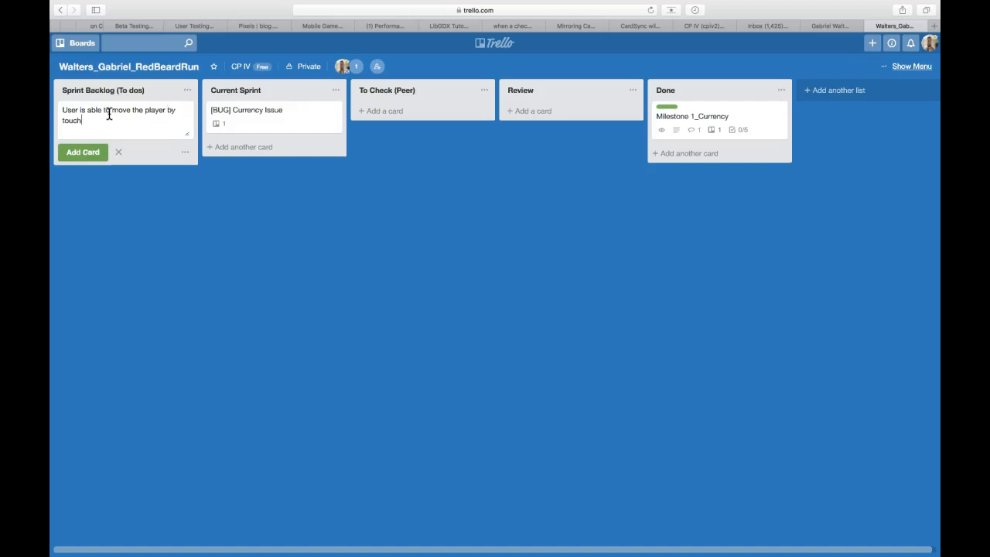
text( screen)
click(92, 153)
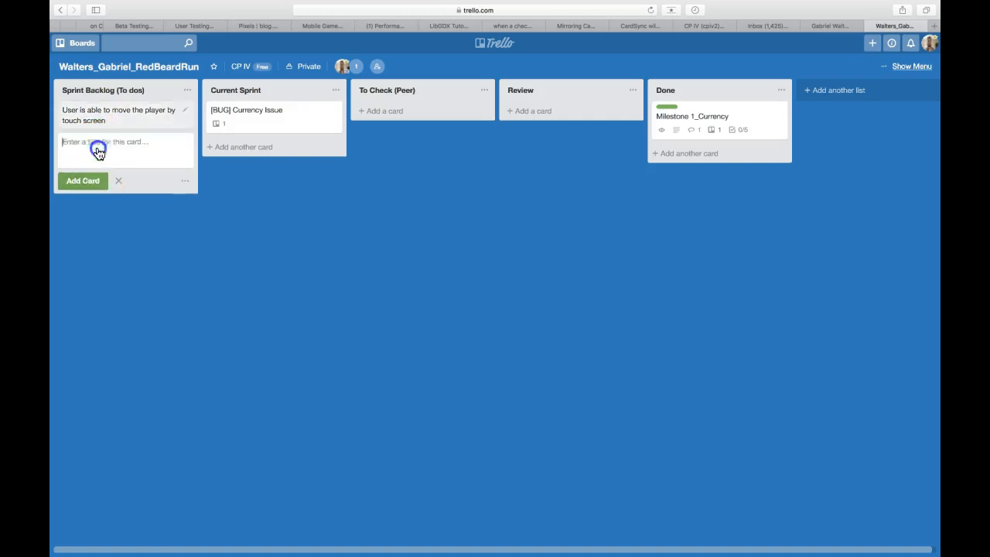
Open the new backlog card and begin its description with "This card deals with user movement in all four cardinal directions.".
click(126, 115)
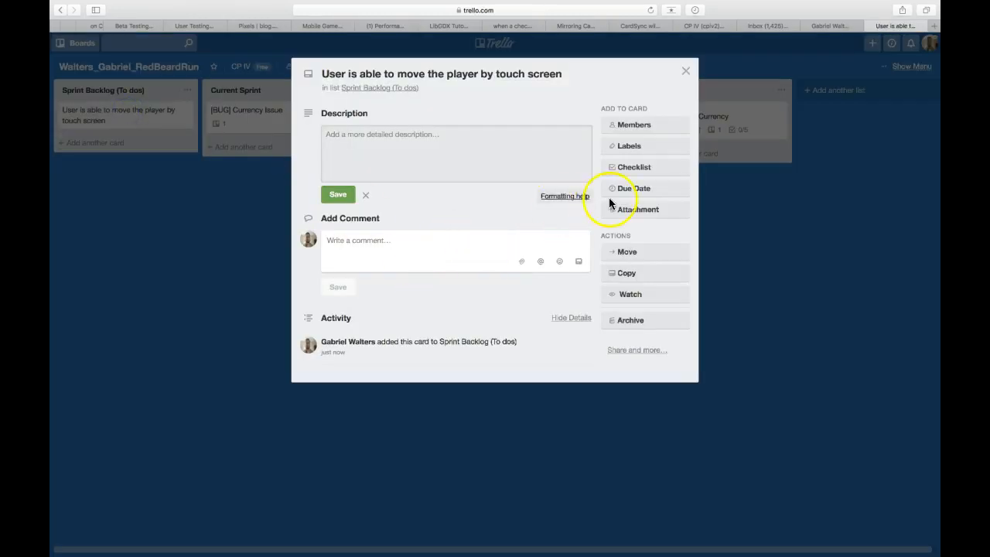
click(410, 143)
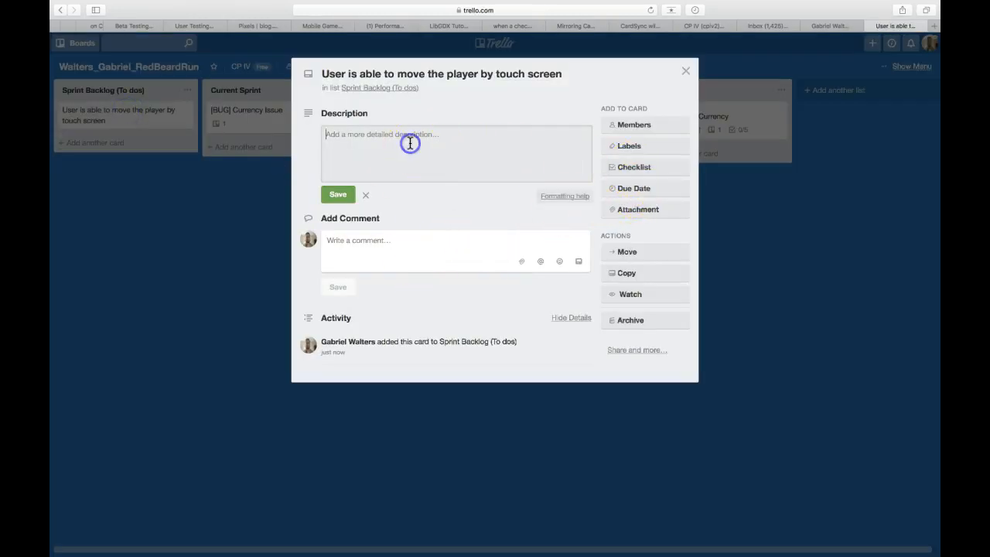
text(This card deals with user movement)
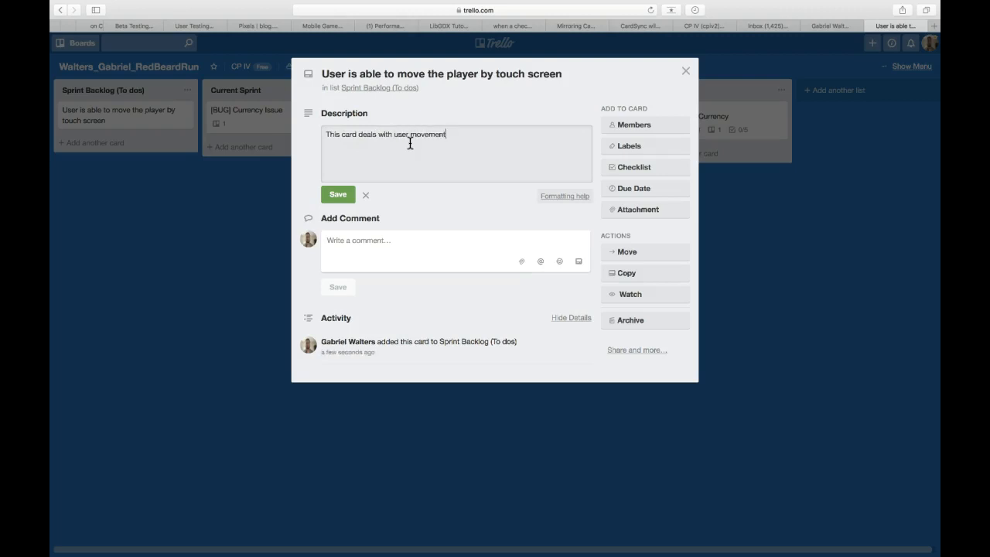
text( in all four cardinal directions.)
Append "This is only dealing with the physical movement, and not graphical implementation." to the card's description and save it.
click(484, 128)
text(This is only dealing)
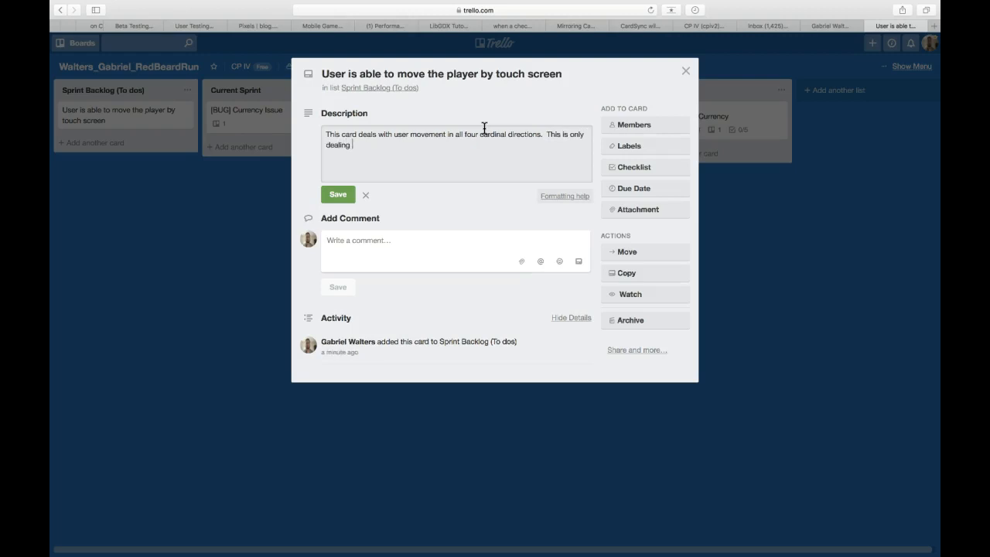
text( with the physical movement, an)
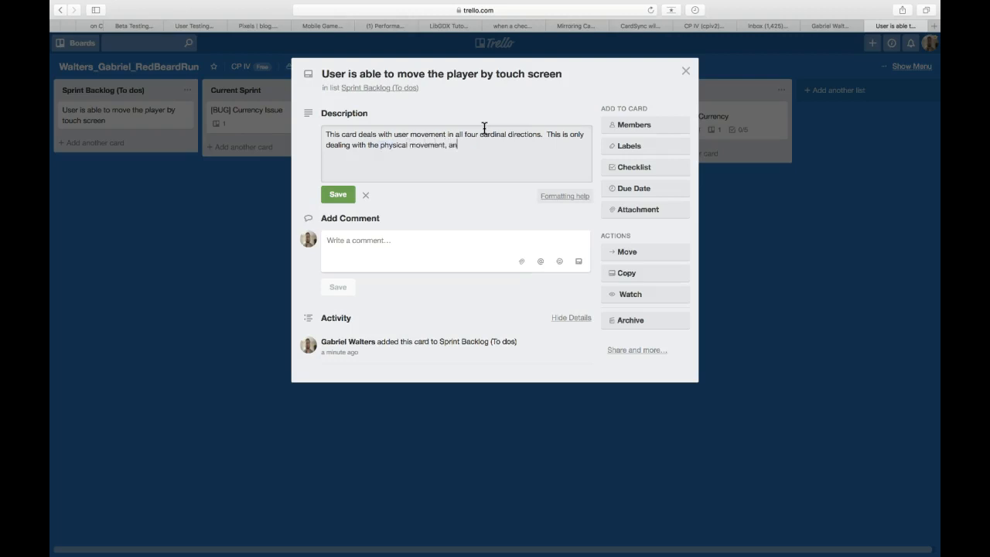
text(d not graphical implementation.)
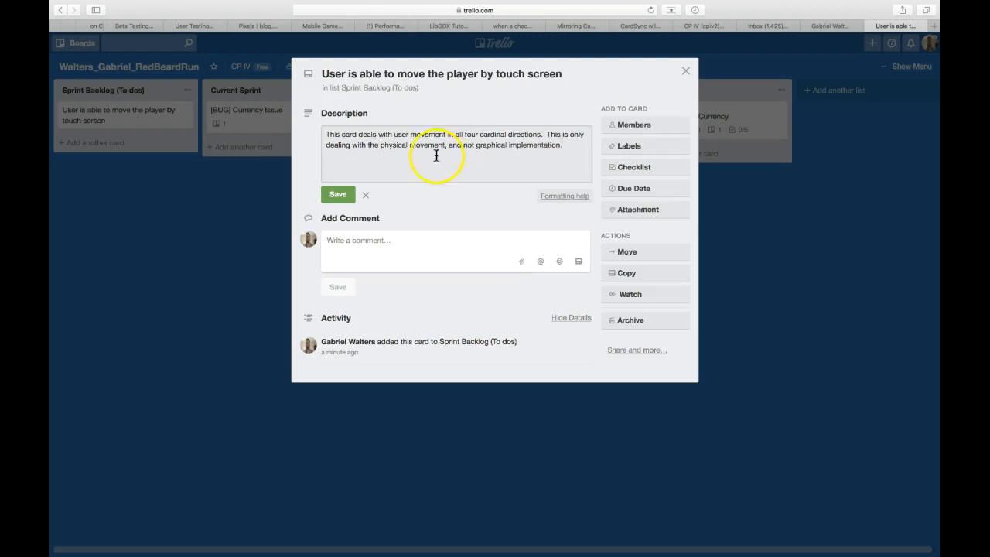
click(339, 194)
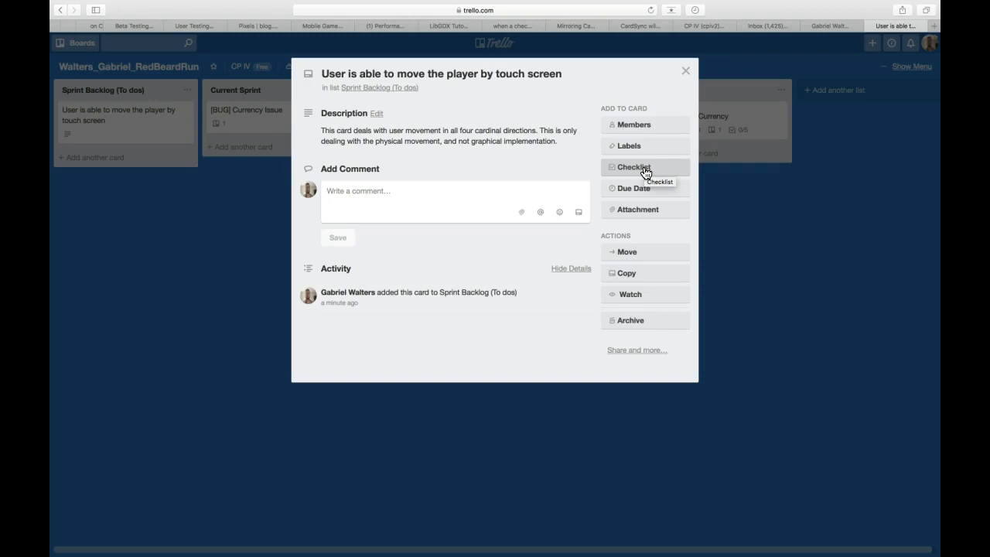
Add a checklist titled "User Testing" to the card, without copying items from another checklist.
click(646, 172)
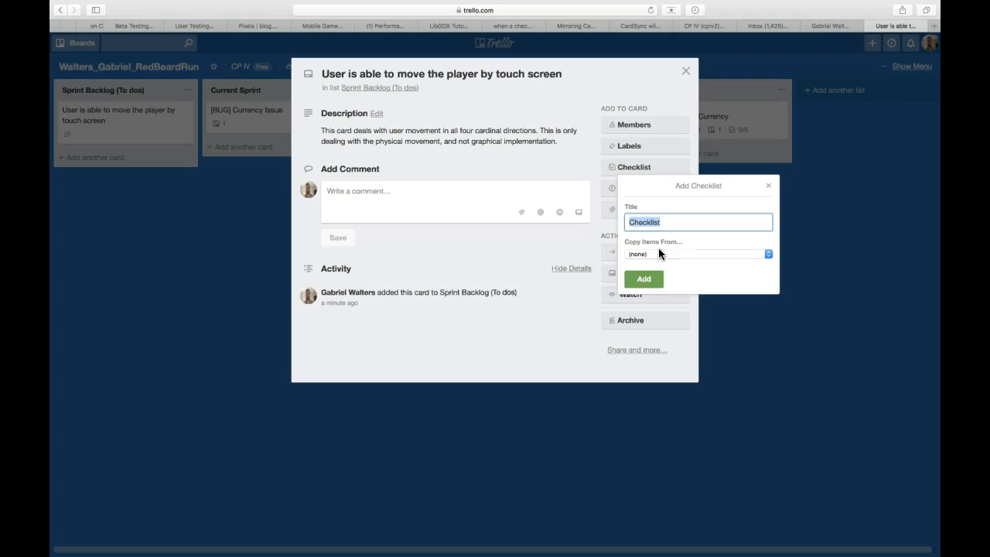
click(649, 253)
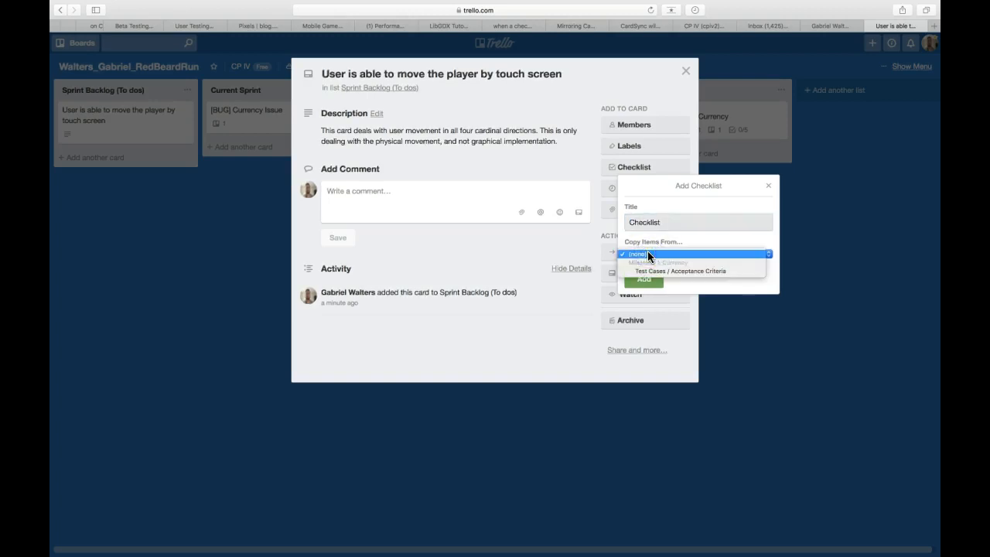
click(684, 237)
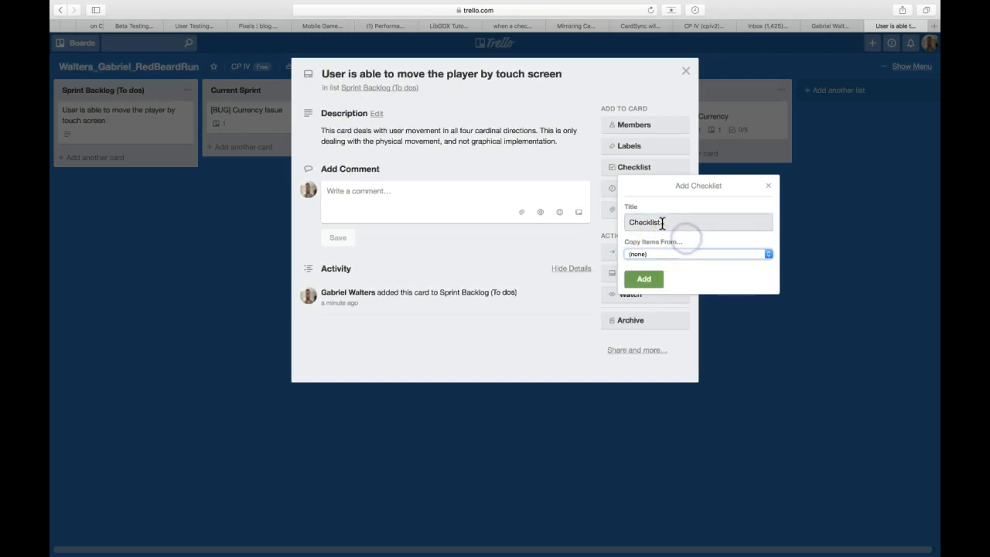
click(671, 222)
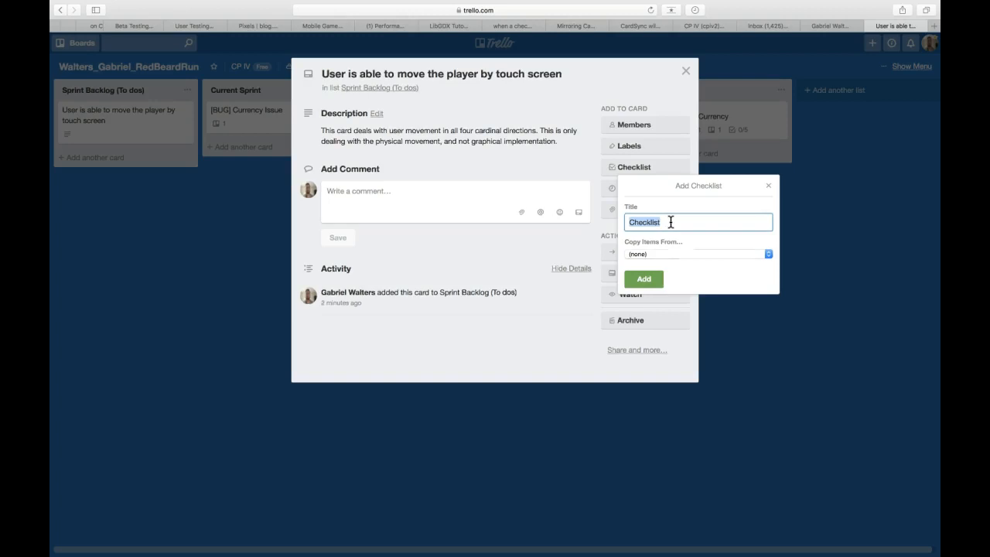
text(User Testing)
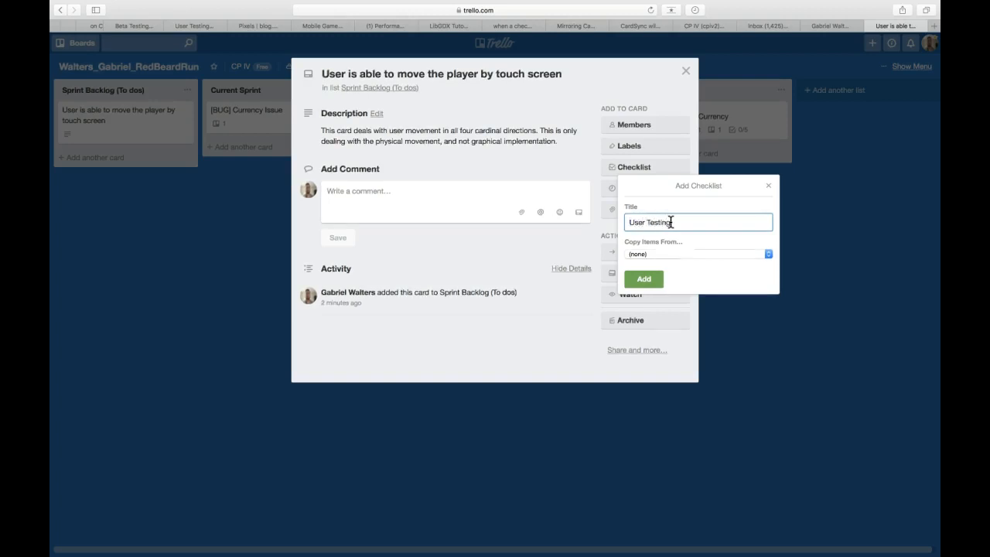
click(643, 278)
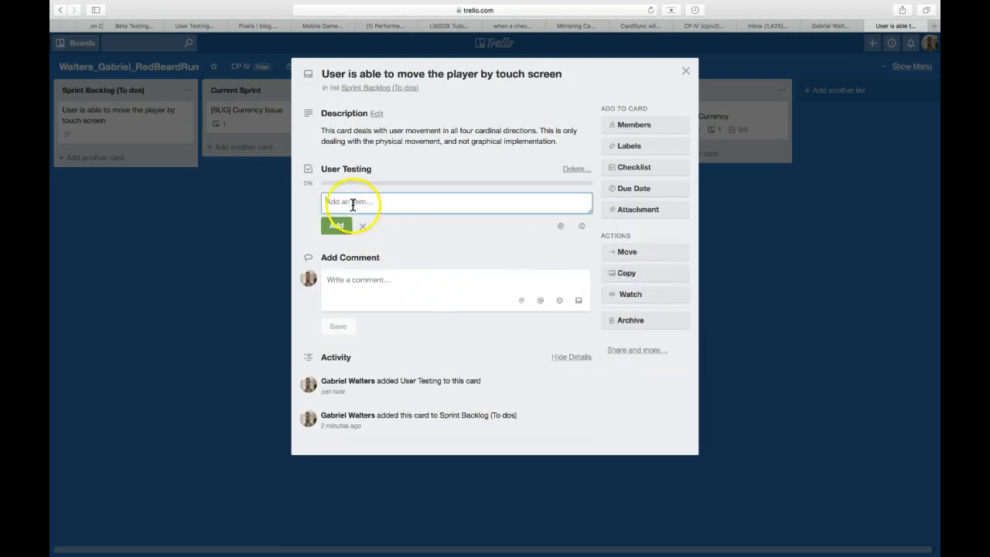
Add the items "User is able to move player up" and "User is able to move player down" to the User Testing checklist.
text(User )
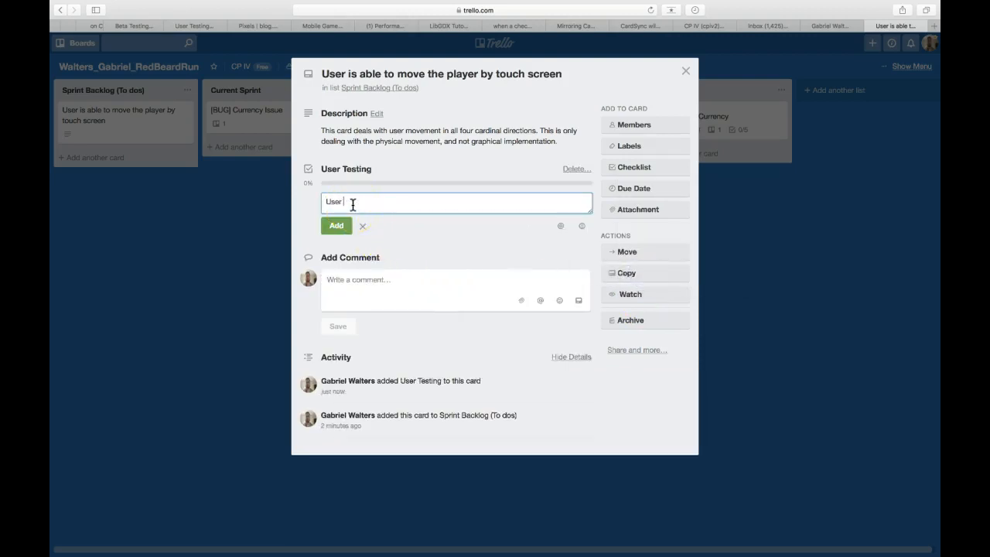
text(is able to )
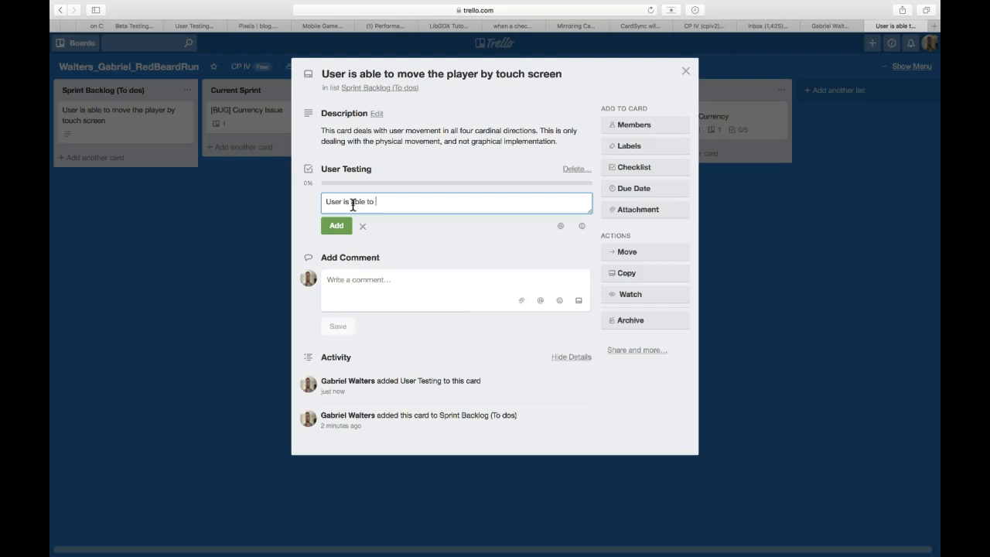
text(move player up)
key(Return)
text(User is a)
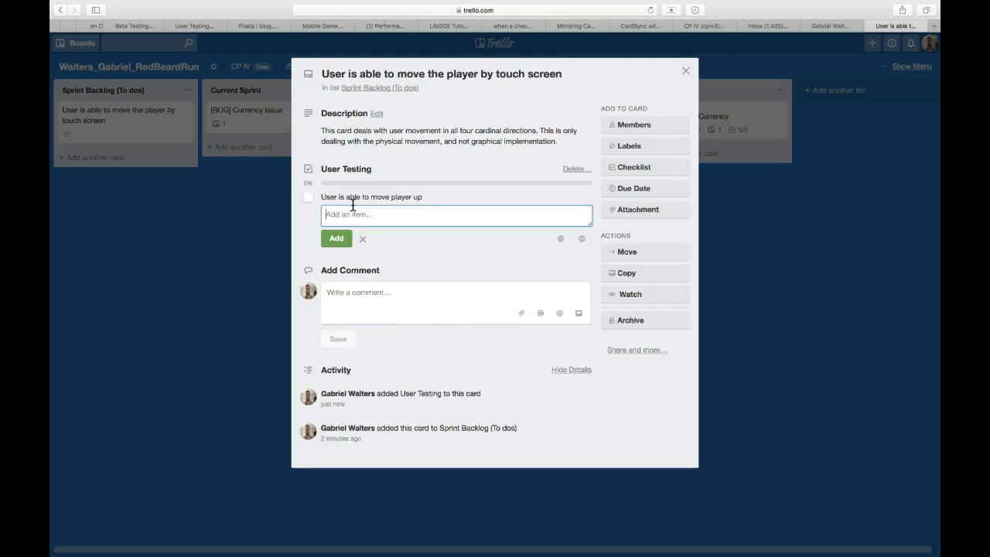
text(ble to move play)
text(er down)
key(Return)
Add the items "User is able to move player left" and "User is able to move player right" to the User Testing checklist.
text(User is able to move player left)
key(Return)
text(User is able to move player right)
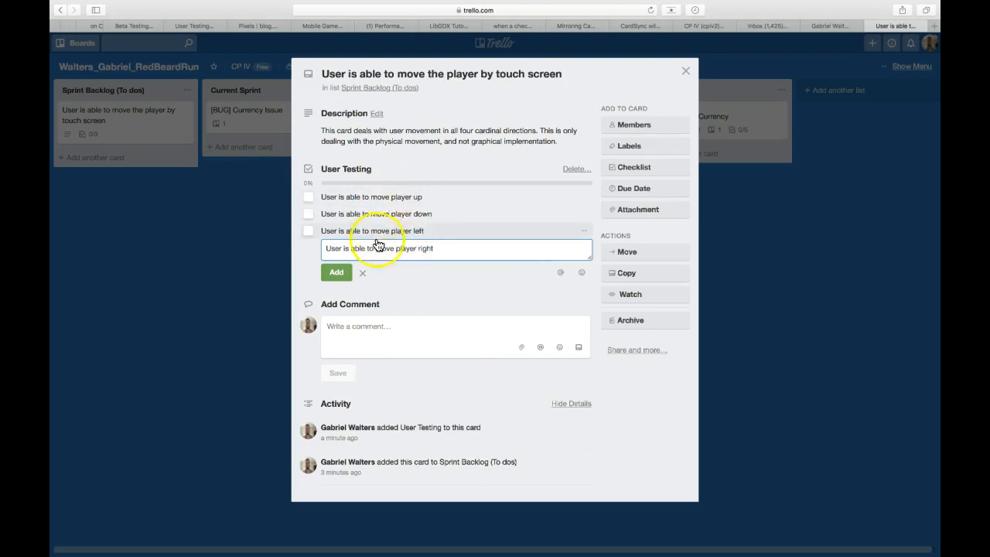
click(334, 274)
Add the item "User is able to have player stop at touch point" to the User Testing checklist.
text(U)
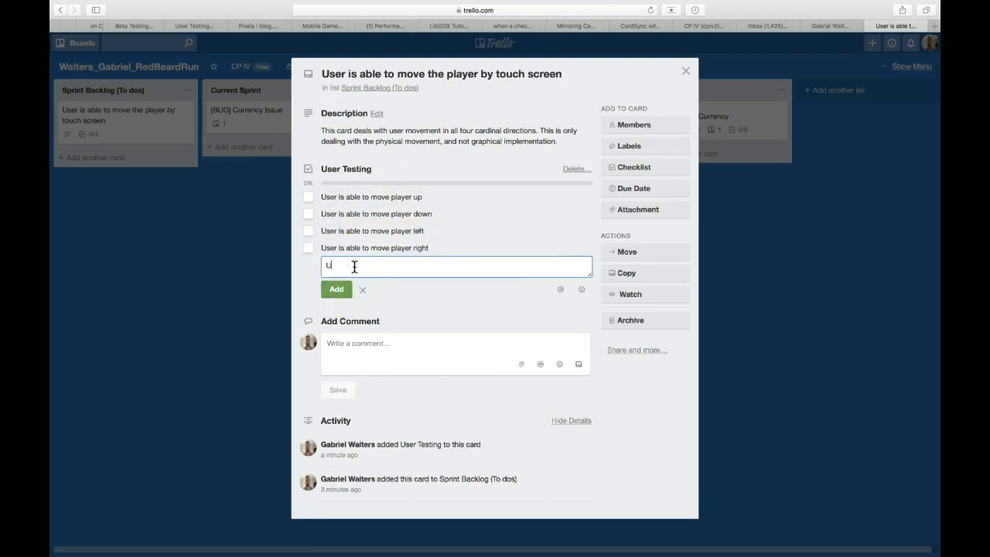
text(ser is able to have player stop)
text(at touch poin)
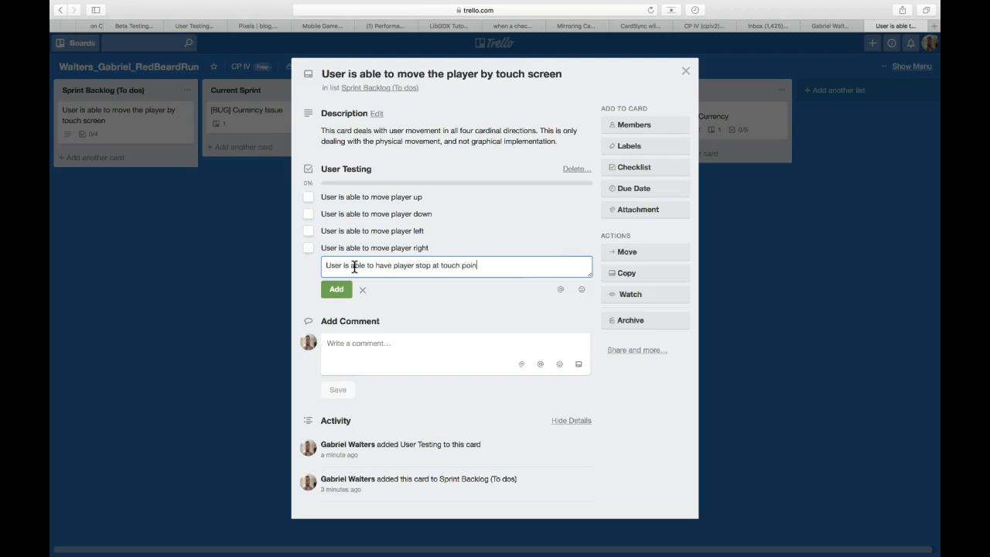
text(t)
click(336, 289)
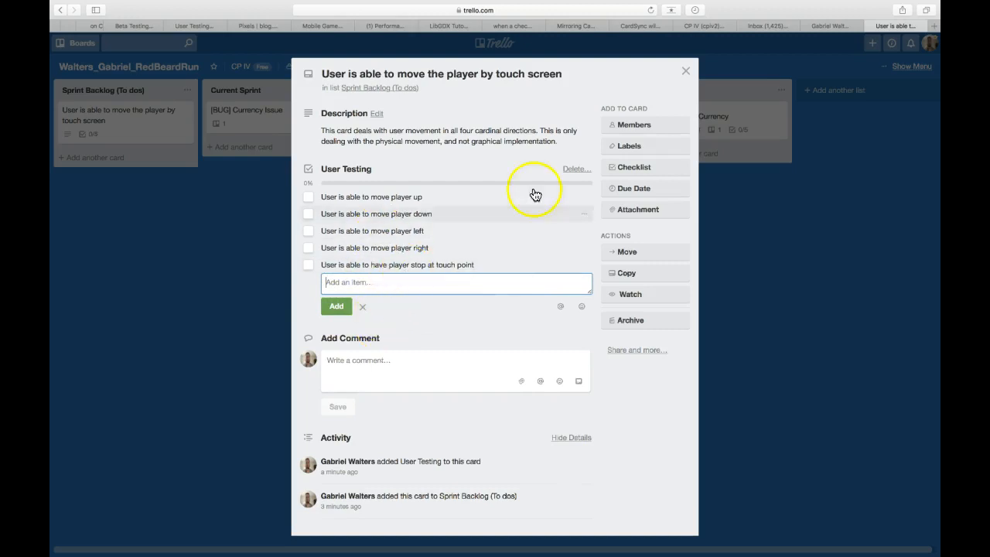
Prefix the card's title with "Milestone 2_" and close the card.
click(321, 73)
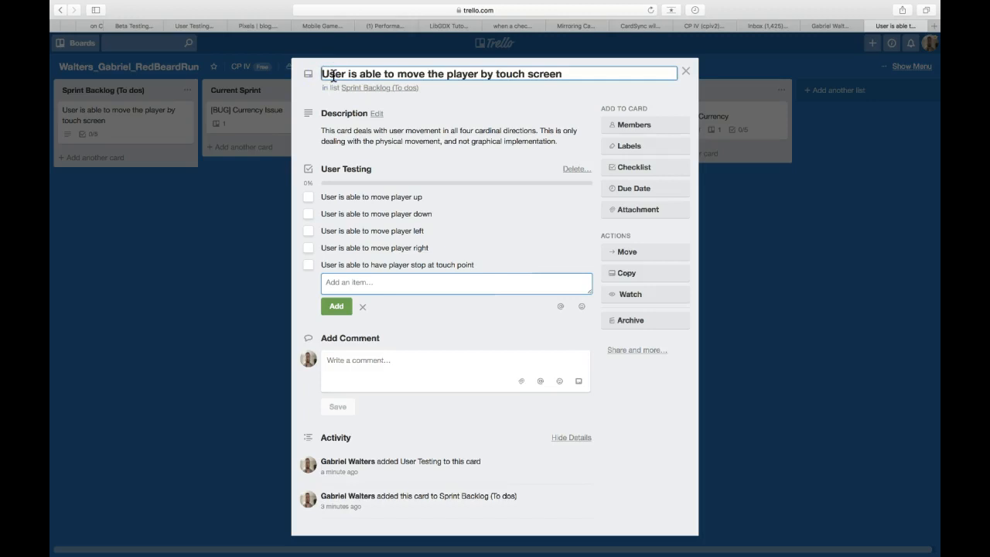
text(Miles)
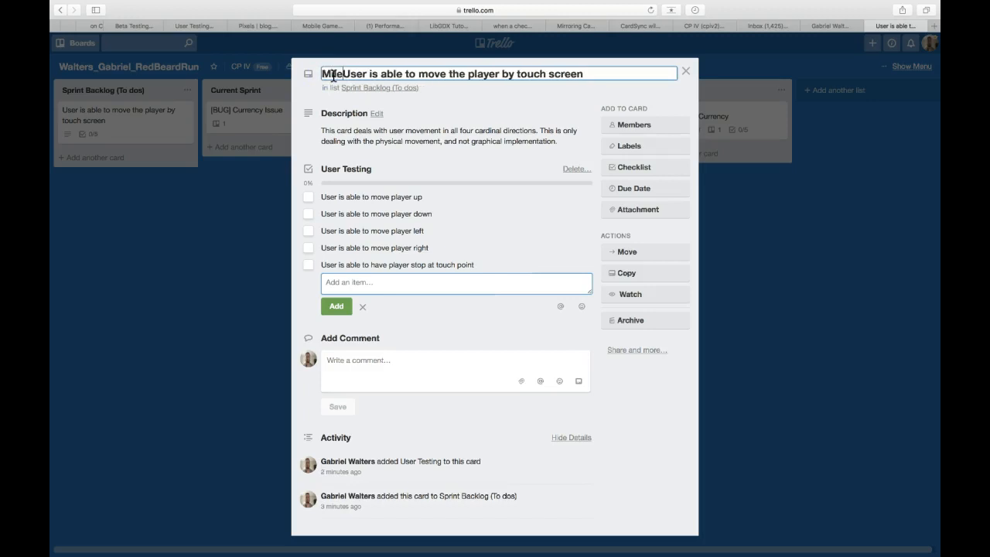
text(tone)
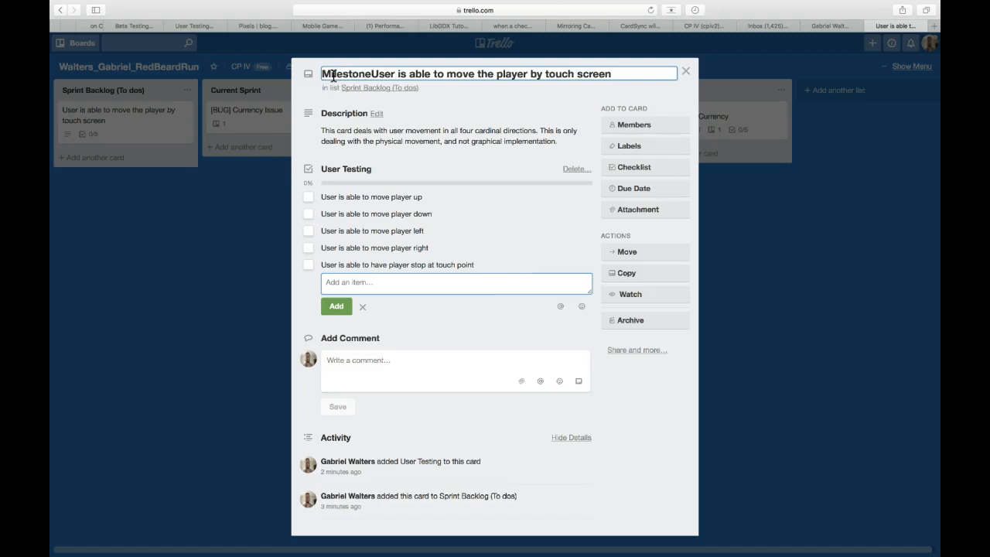
text( 2_)
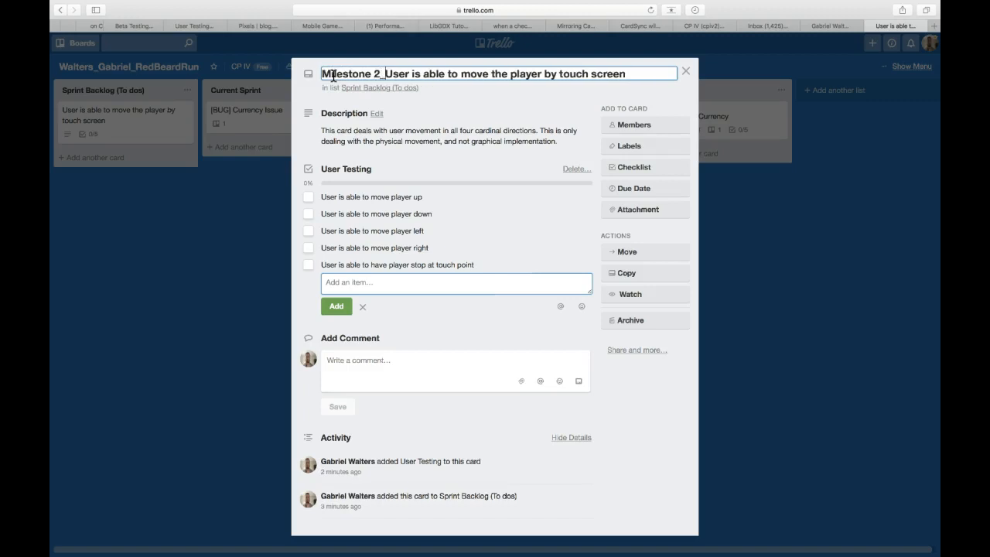
click(686, 71)
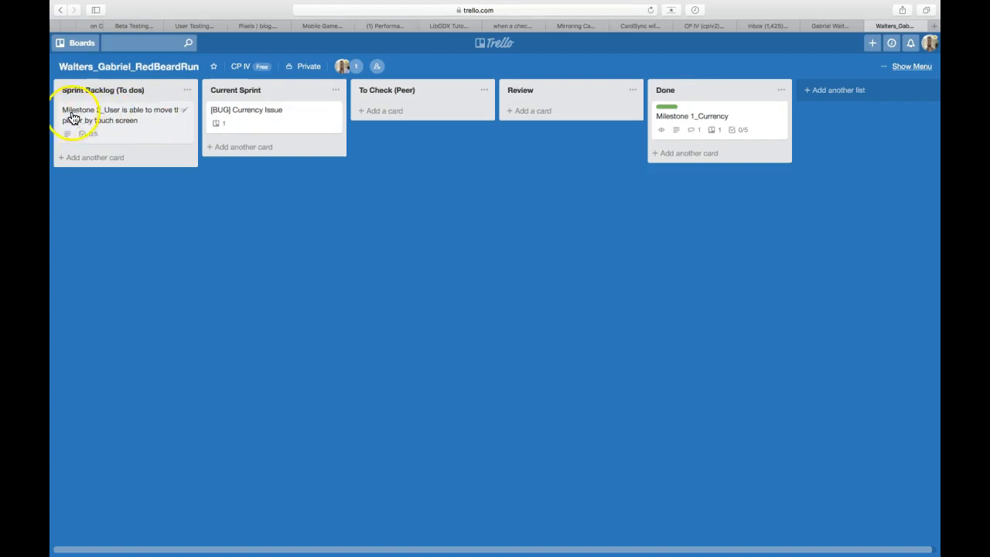
Move the Milestone 2 card from Sprint Backlog to the Current Sprint list, below the [BUG] Currency Issue card.
click(104, 123)
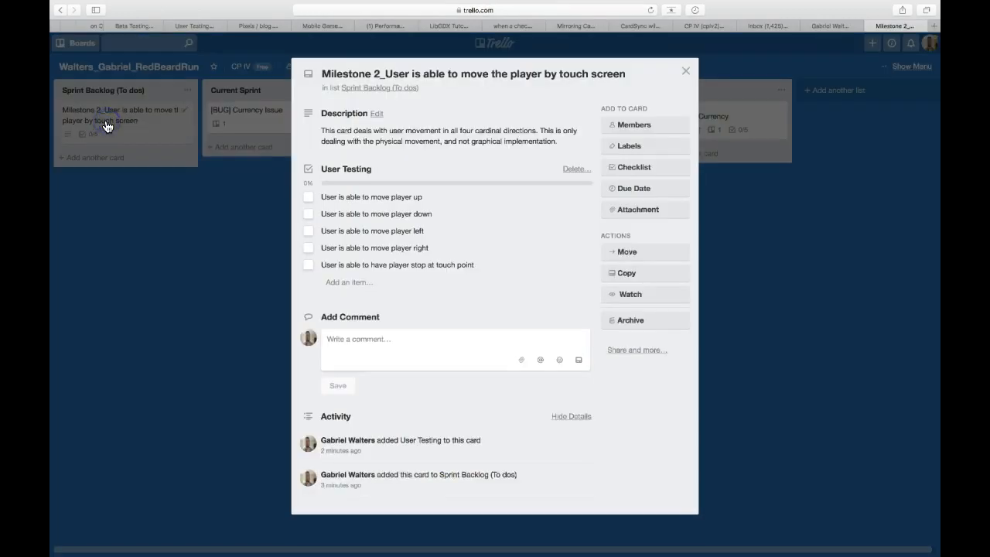
click(686, 71)
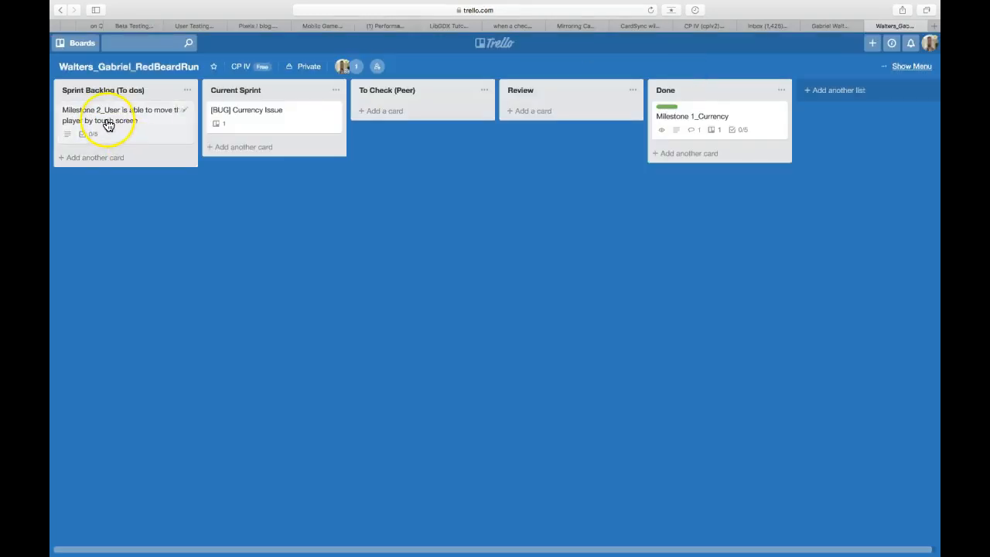
click(105, 122)
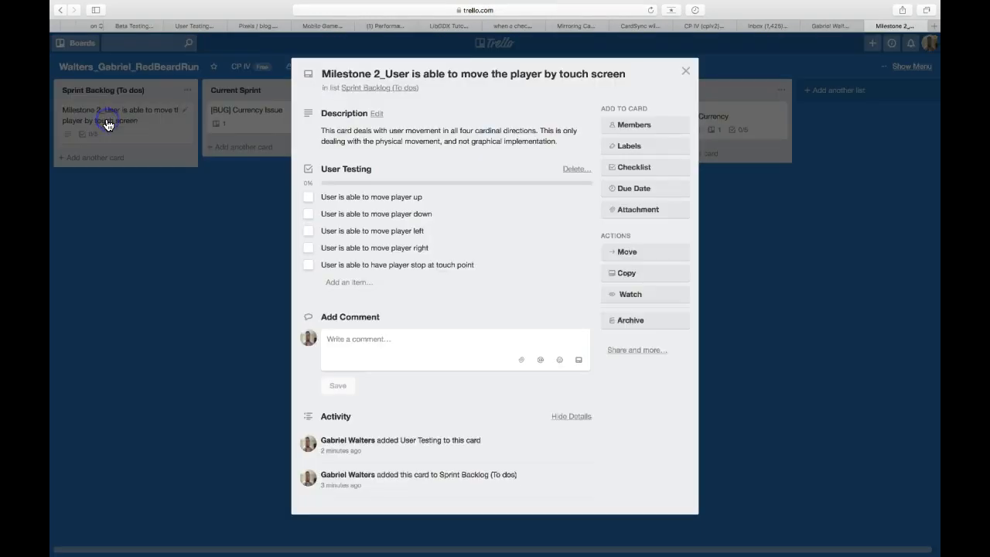
click(686, 71)
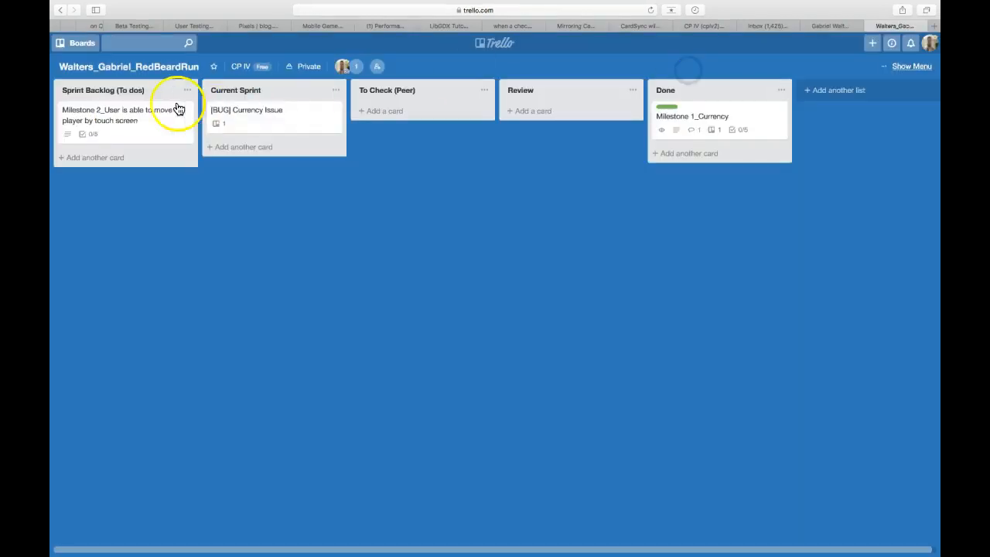
drag(154, 115, 300, 150)
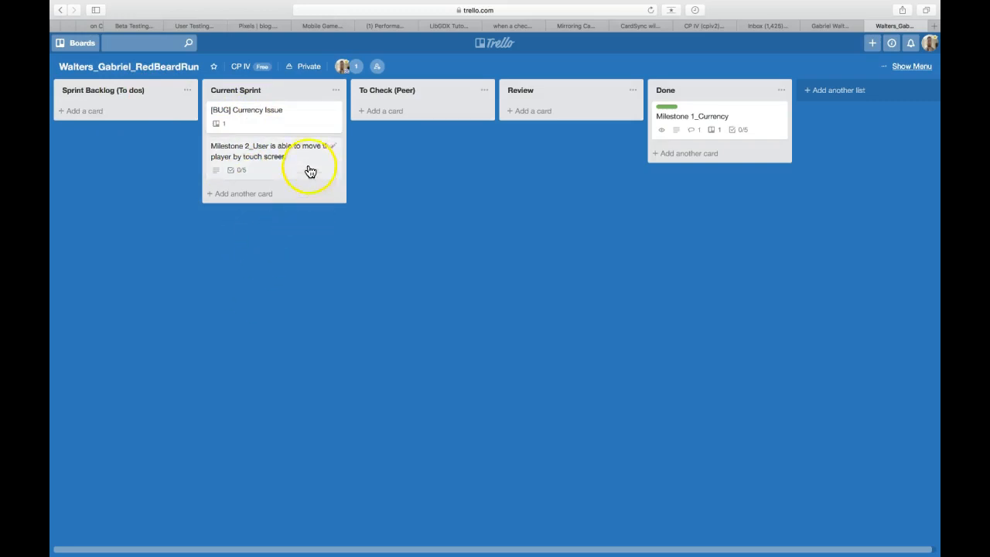
Look over the [BUG] Currency Issue card's attachment and comment area, and close the card.
click(257, 122)
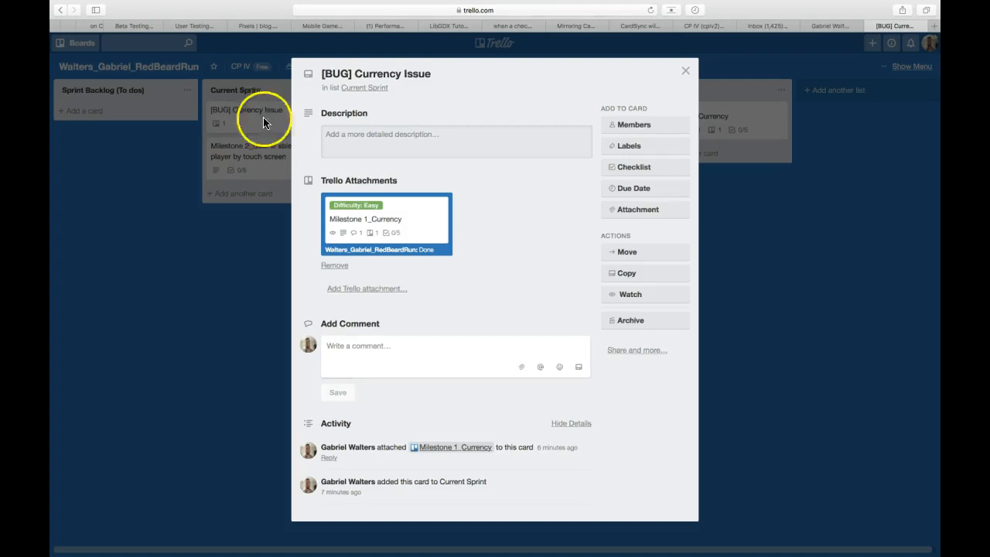
click(370, 352)
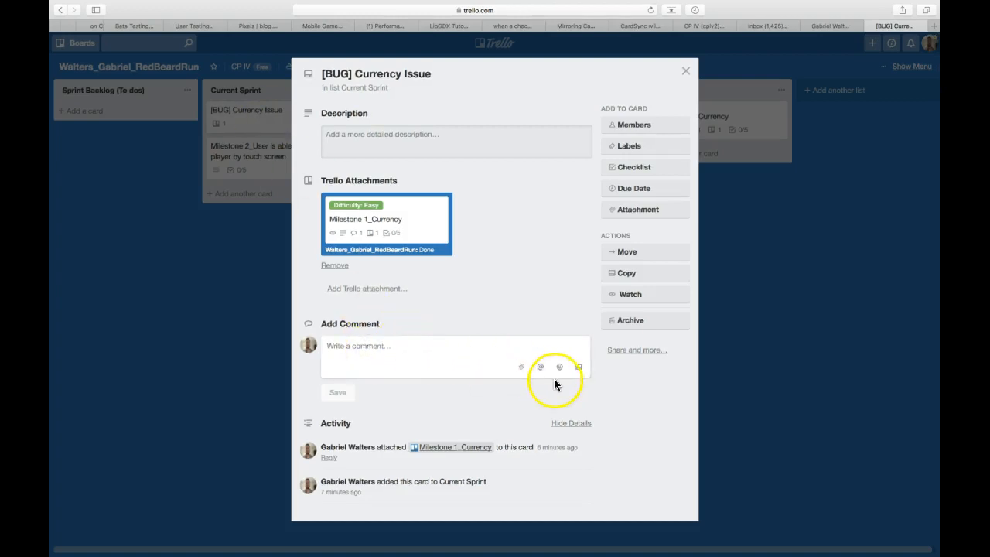
click(388, 347)
click(384, 346)
click(685, 72)
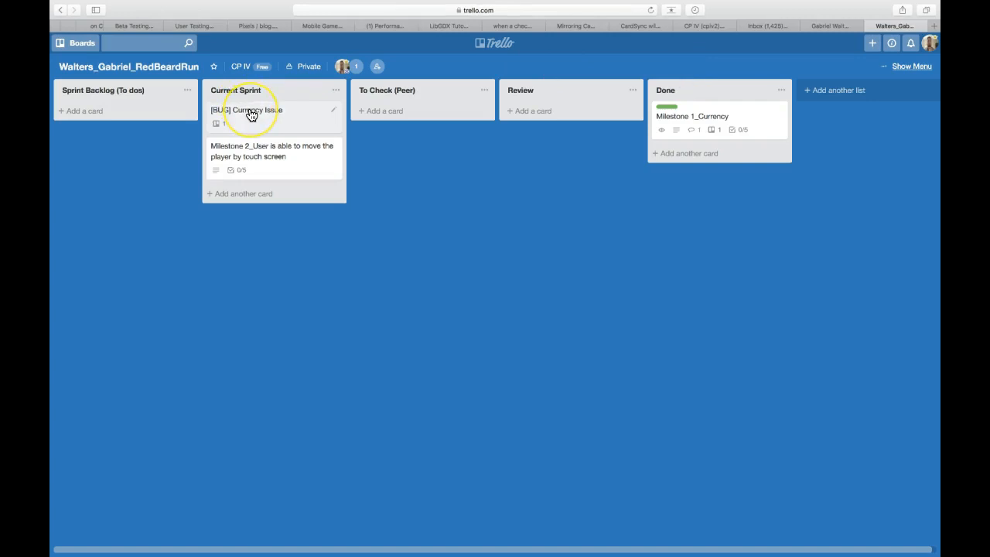
Move the [BUG] Currency Issue card from Current Sprint to the Review list.
drag(250, 114, 547, 112)
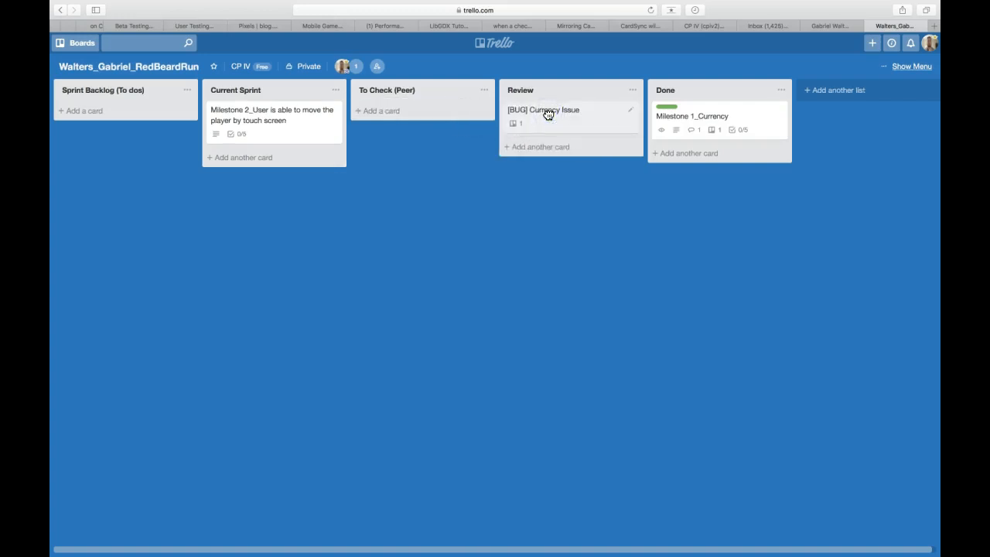
Check off the move up, down, left and right items in the Milestone 2 card's User Testing checklist, and close the card.
click(246, 118)
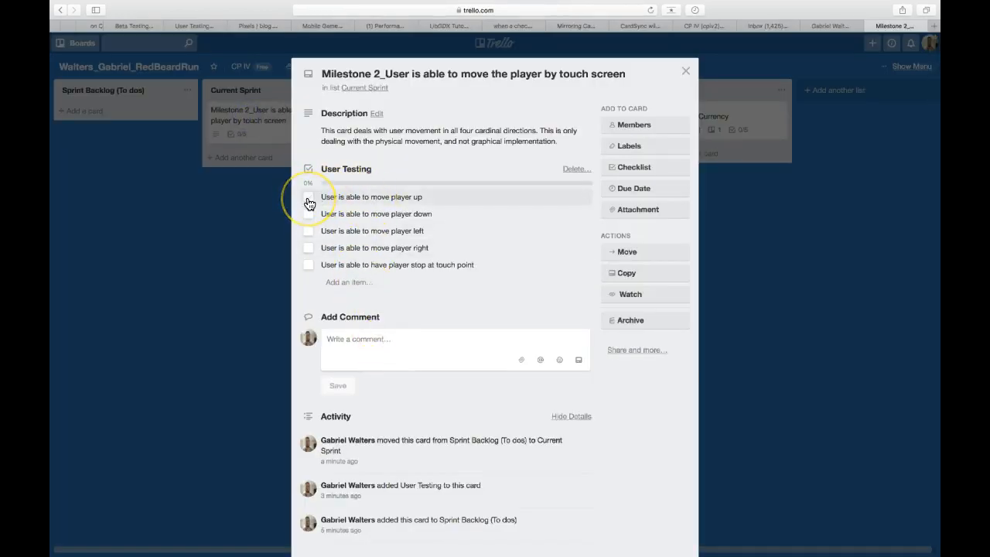
click(309, 203)
click(308, 213)
click(308, 231)
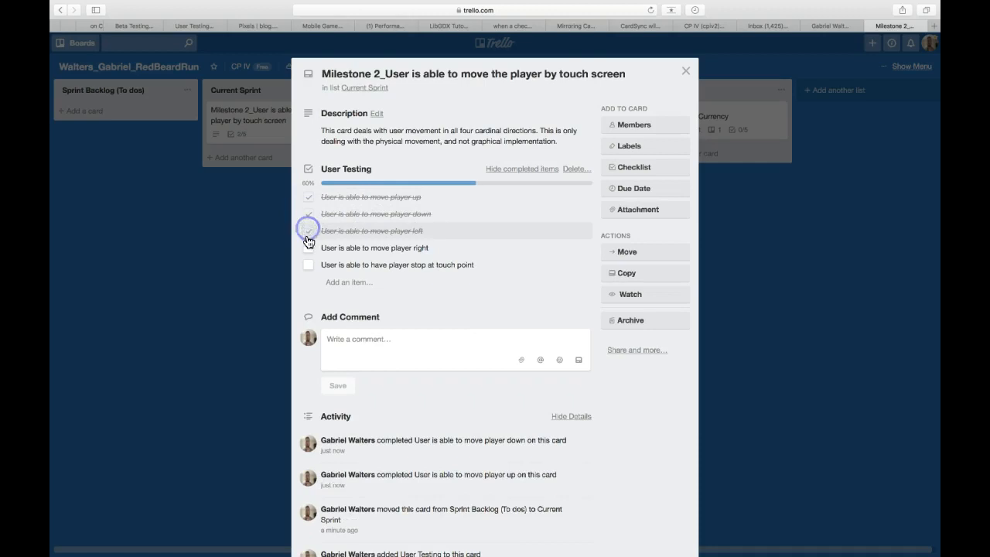
click(308, 248)
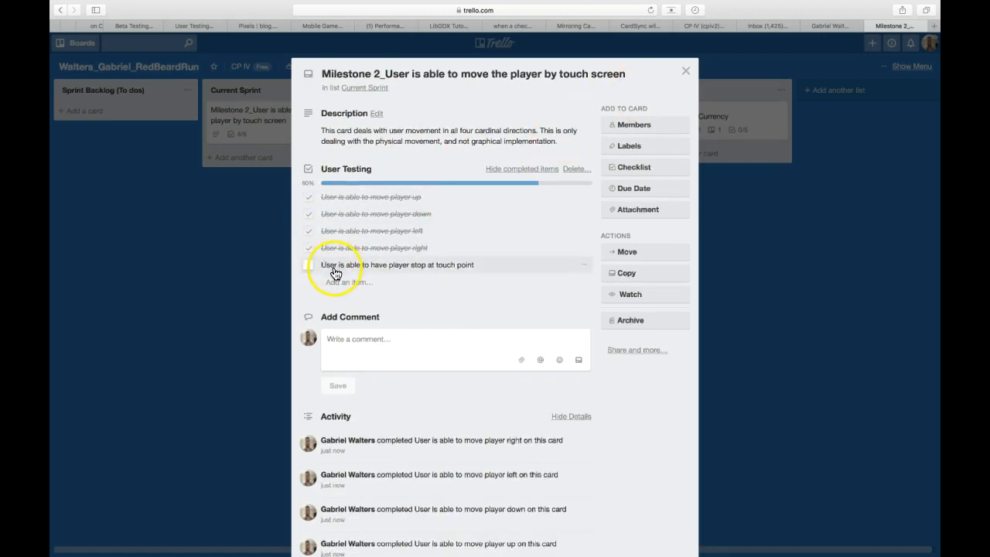
click(448, 267)
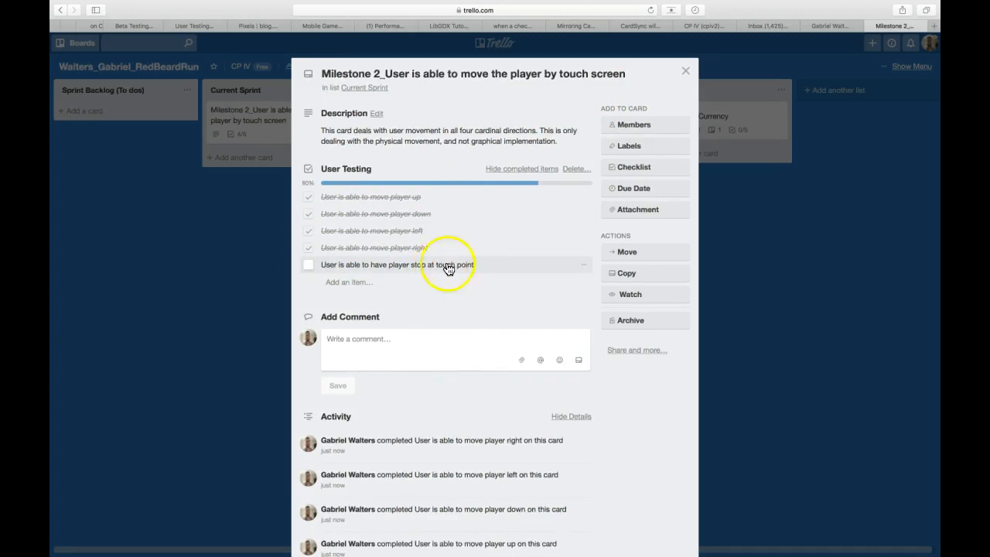
click(685, 72)
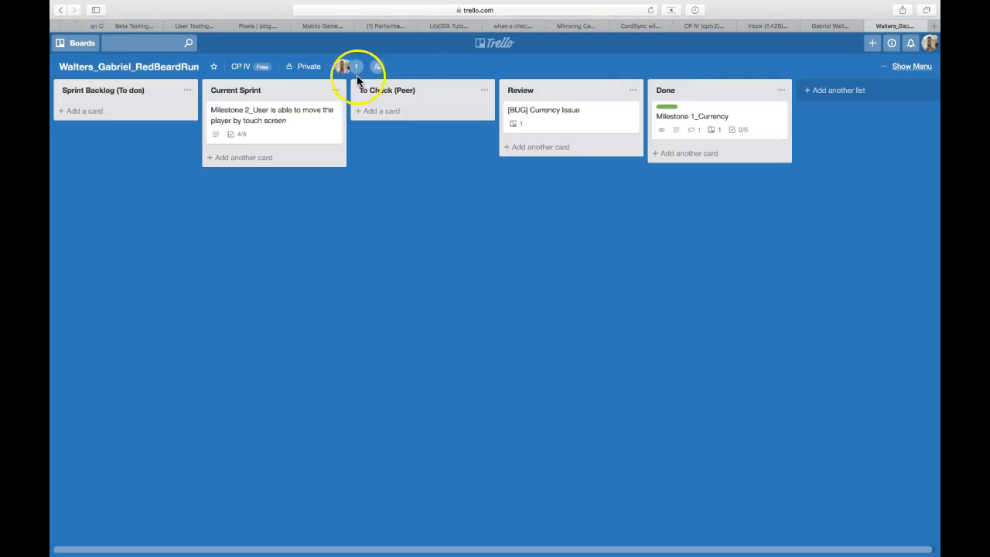
Convert the Milestone 2 item "User is able to have player stop at touch point" into a card, and move Milestone 2 to To Check (Peer).
click(270, 119)
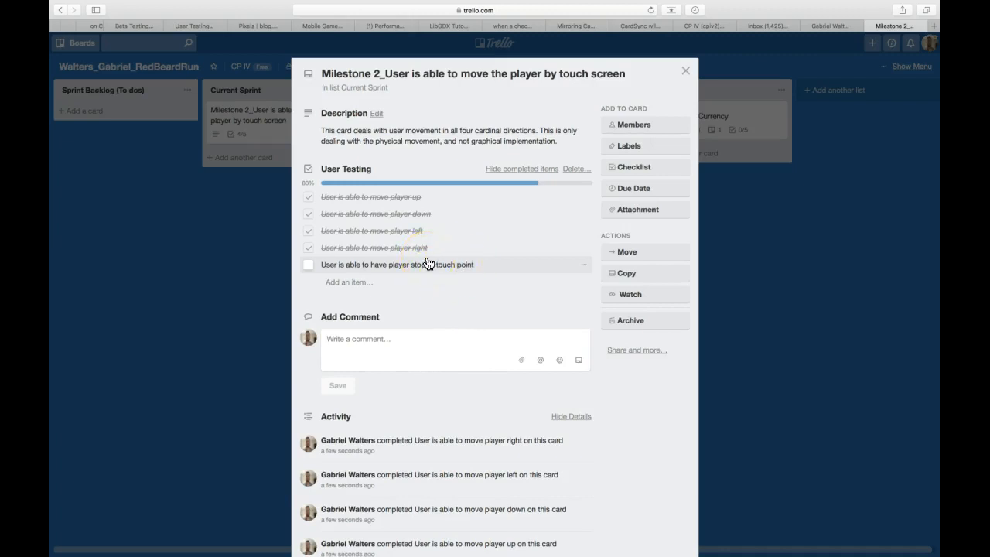
click(583, 272)
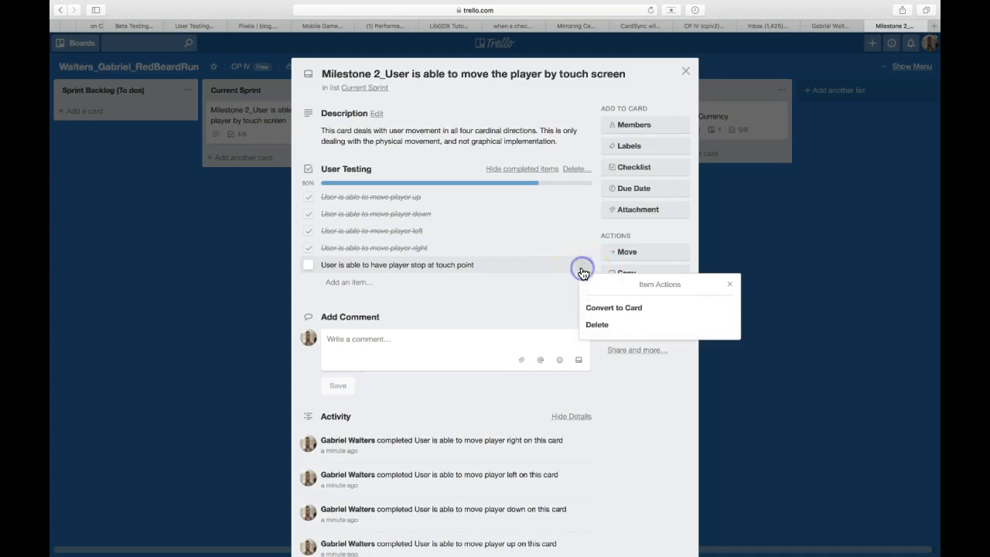
click(597, 311)
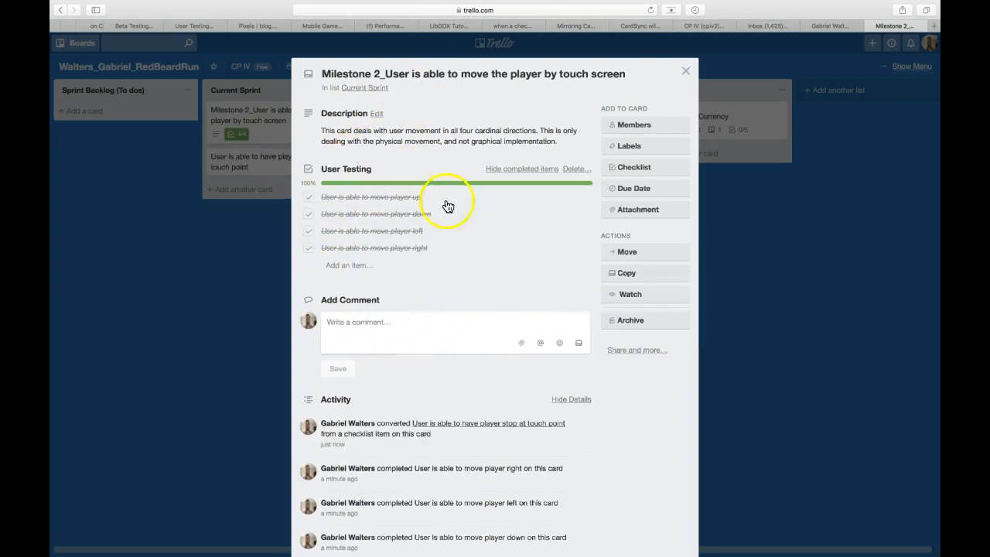
click(687, 74)
drag(301, 127, 442, 127)
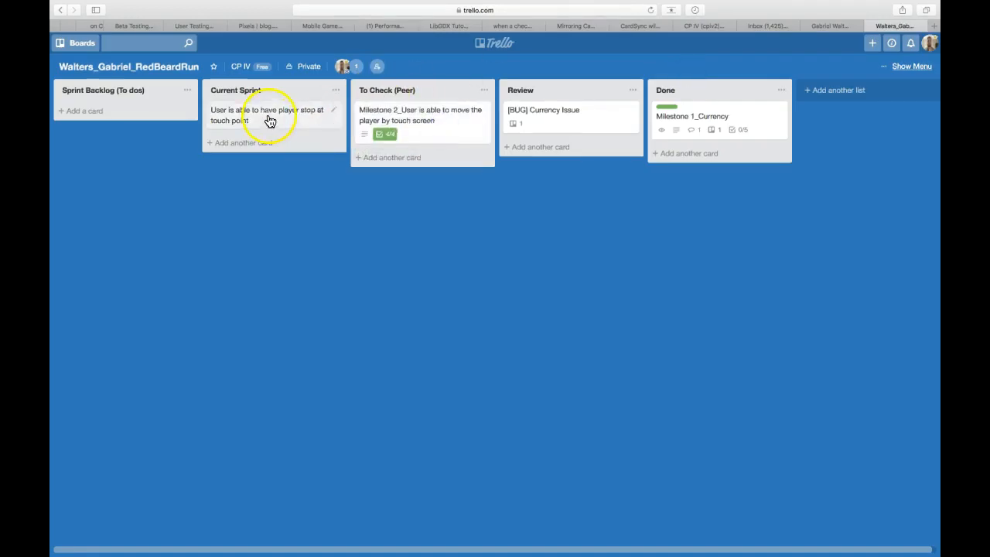
Prefix the title of the "User is able to have player stop at touch point" card with "Milestone 3_".
click(269, 121)
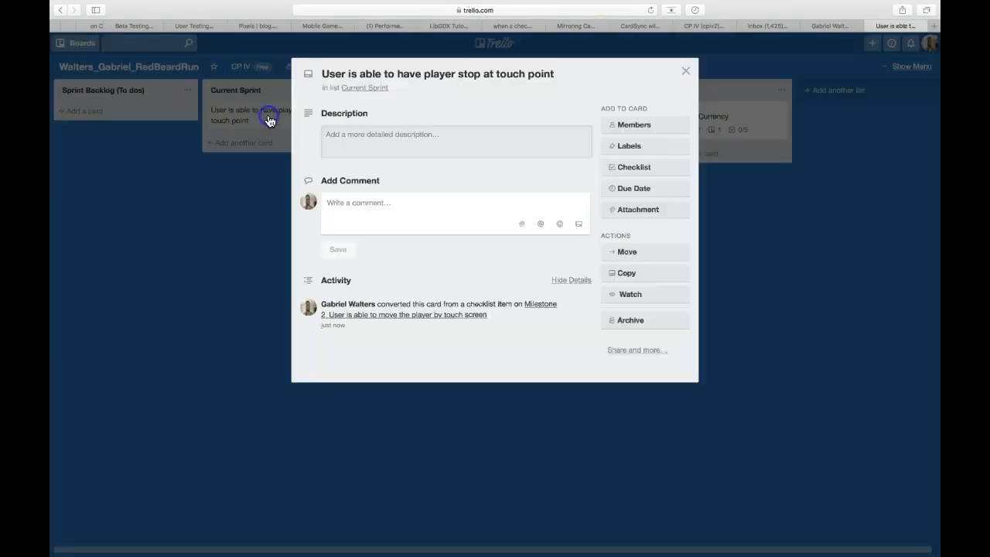
click(323, 72)
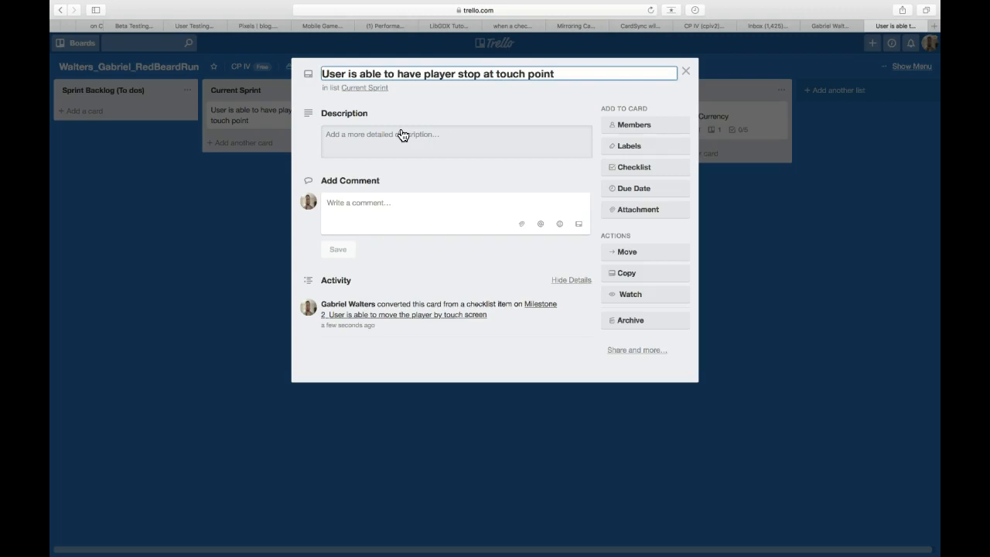
text(M)
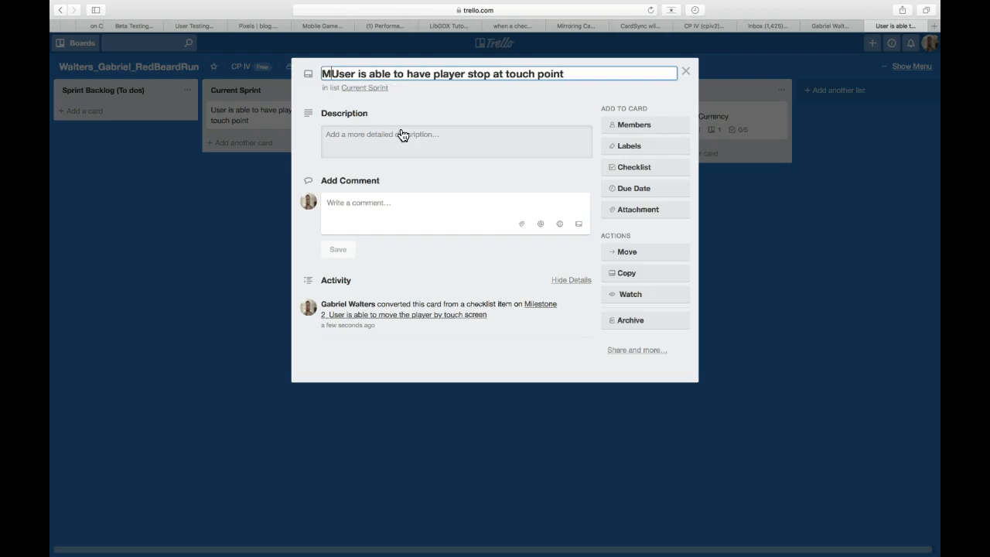
text(ilestone)
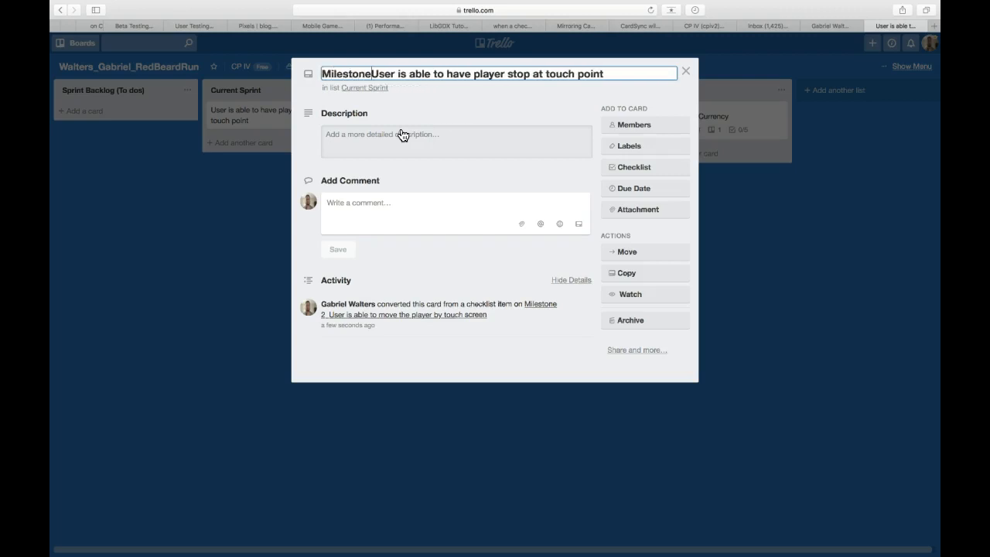
text( 3_)
Save the card description "player needs to decelerate and stop within a specific distance from the touch point of the user.".
click(397, 149)
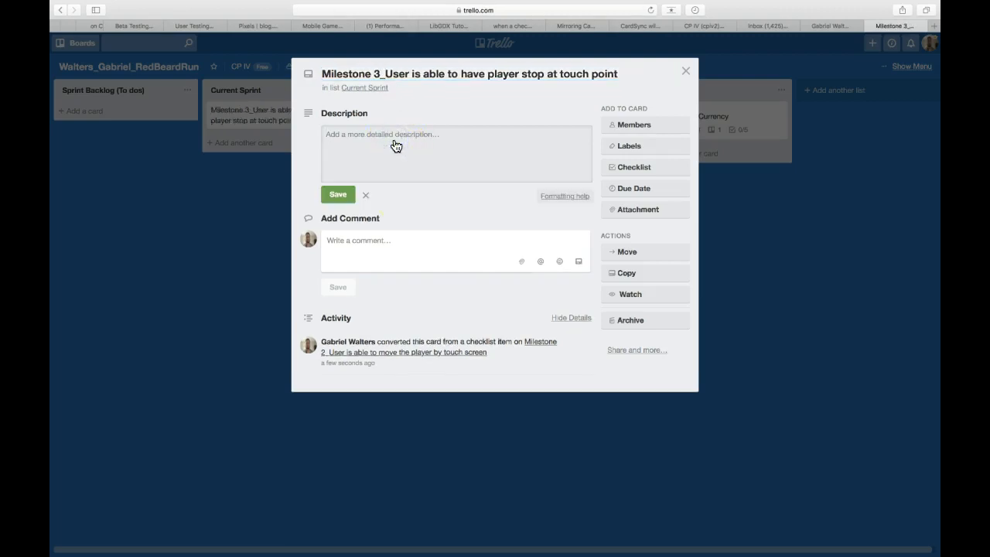
text(player needs to decelerate and stop)
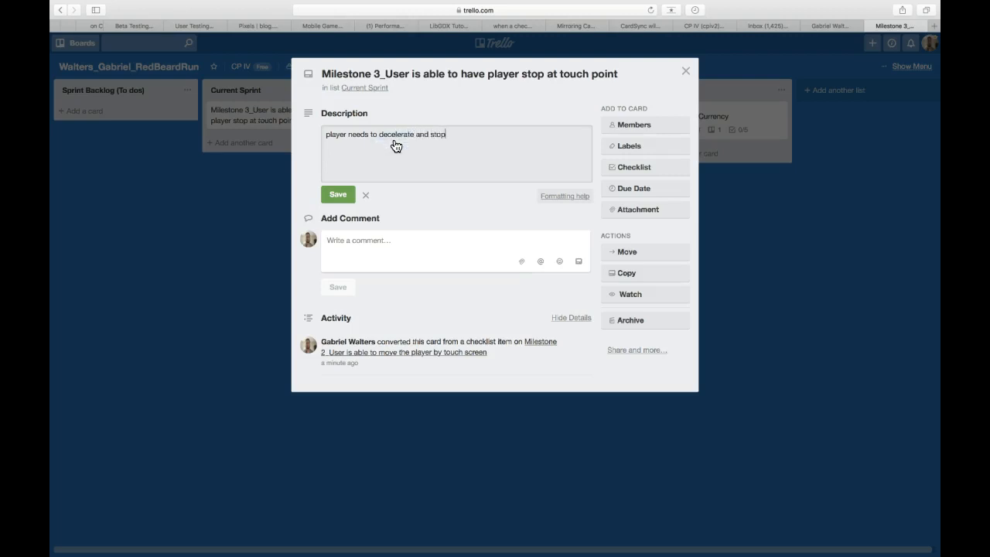
text( within)
text(a specific distance from the to)
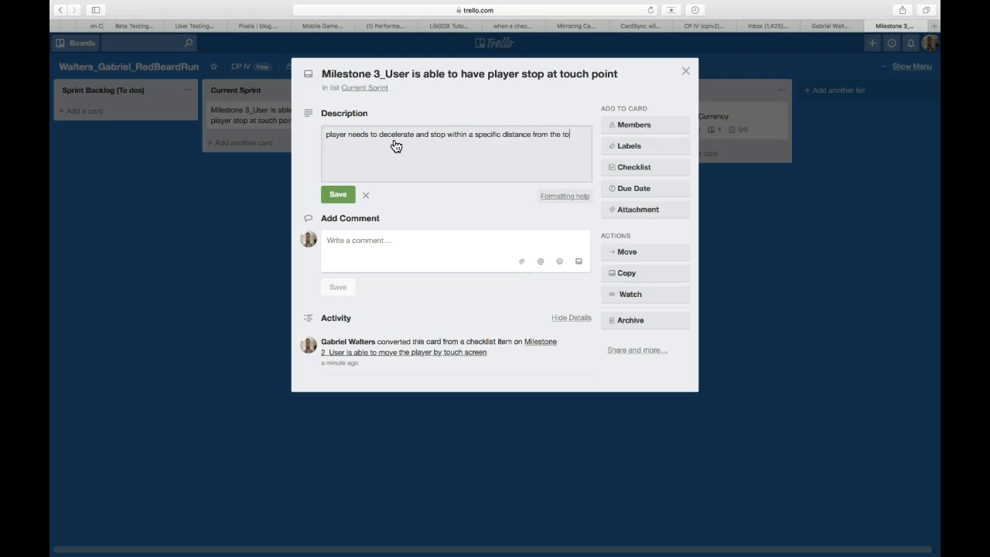
text(uch point of the user.)
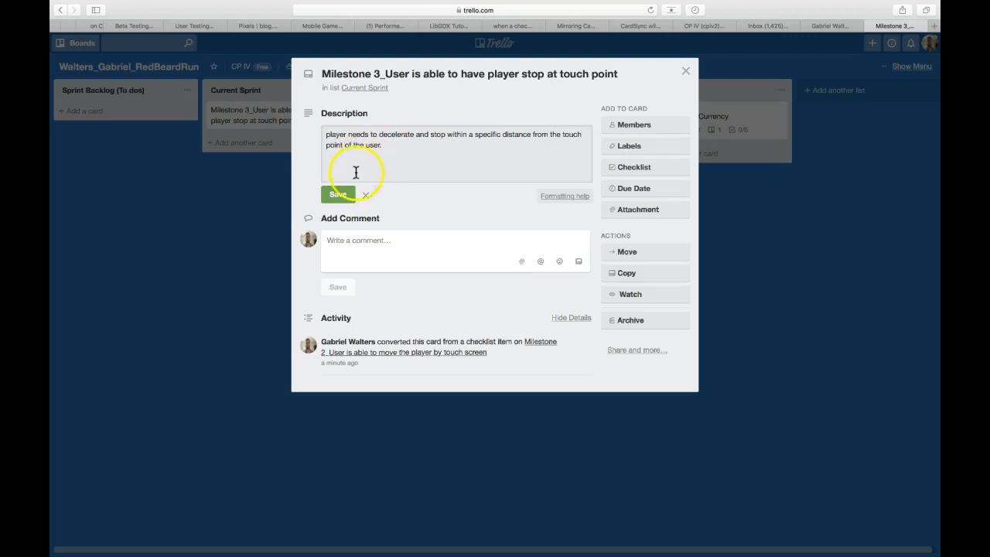
click(346, 194)
Add a checklist to the Milestone 3 card and name it "User Testing".
click(617, 207)
click(633, 166)
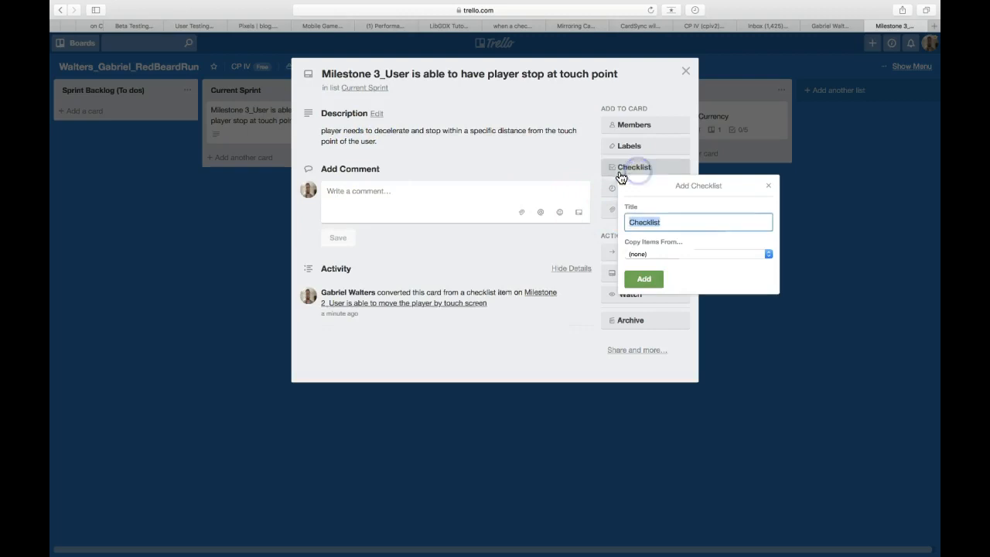
click(649, 279)
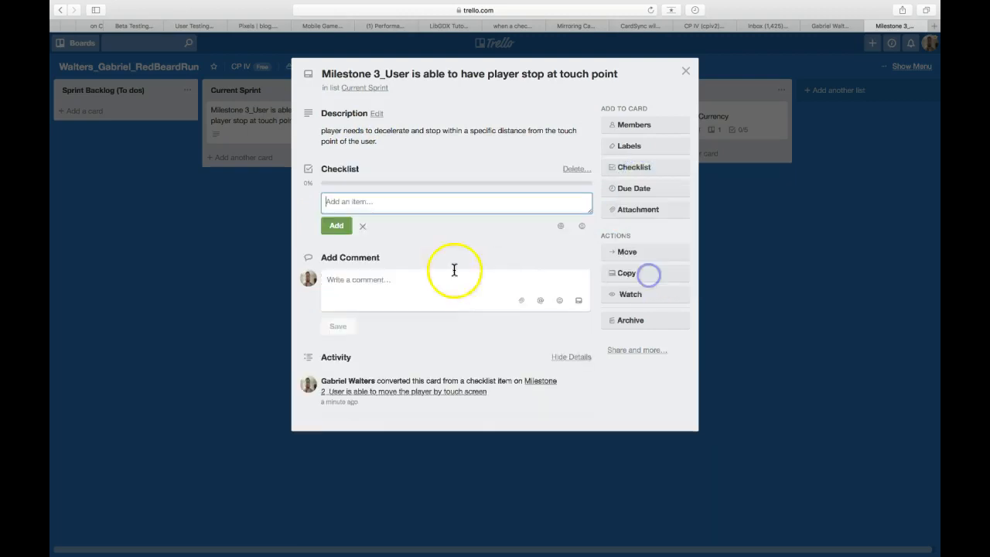
click(356, 172)
text(User Testing)
click(340, 201)
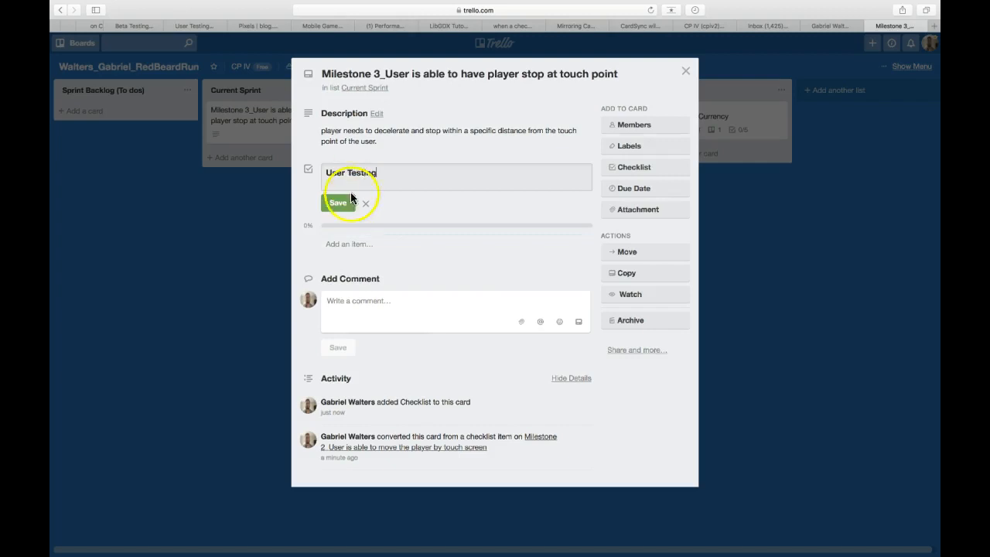
click(346, 207)
Add the item "Player begins to slow down when getting close to touch point" to the User Testing checklist.
click(348, 209)
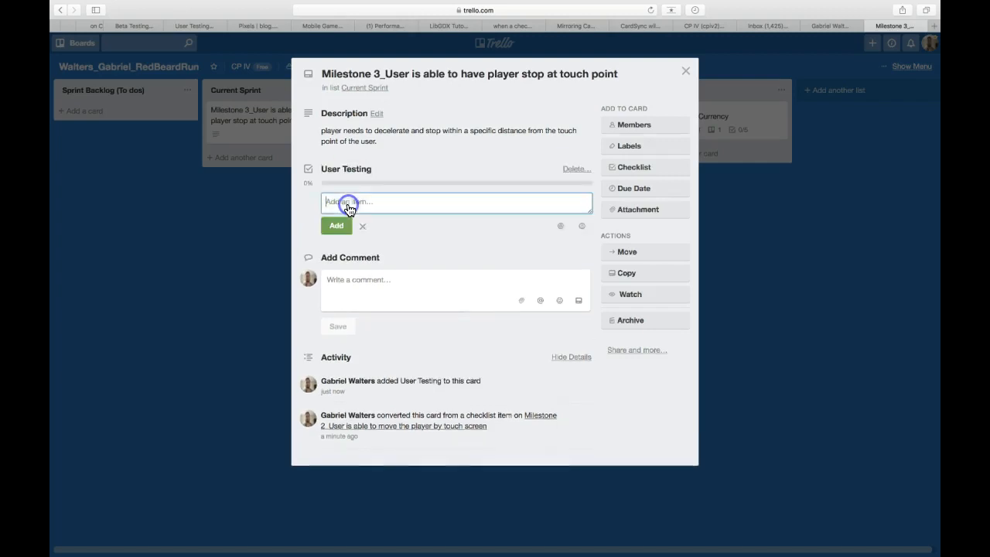
text(Player begins to slow down when getting close to touch point)
key(Return)
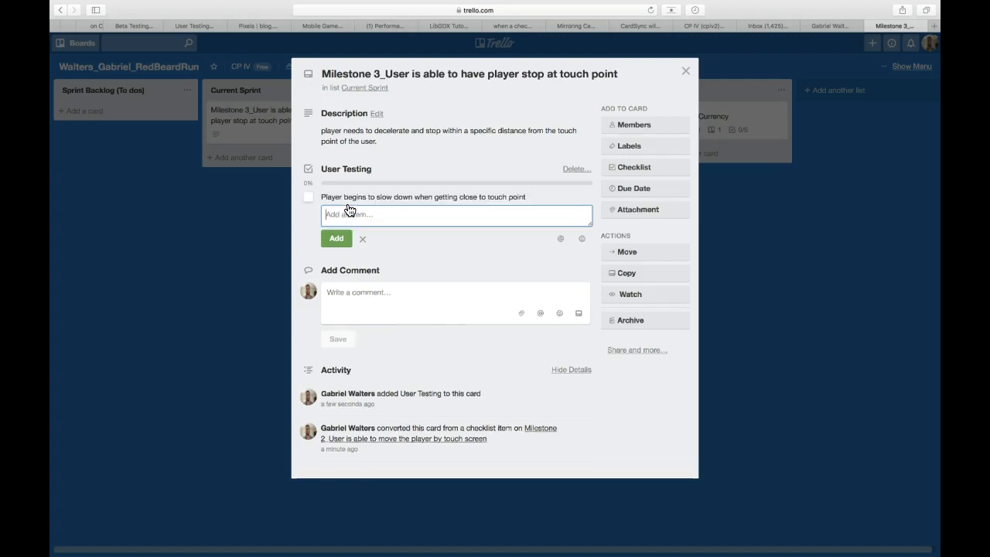
Add the checklist item "Player stops within 1 meter to the target area" and close the Milestone 3 card.
text(Player stops withing)
key(BackSpace)
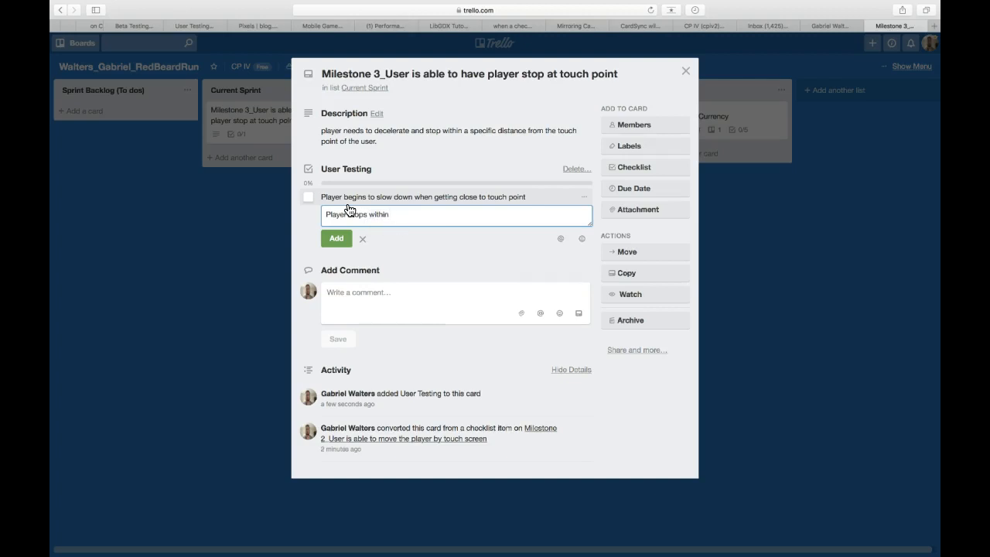
text(1 meter to the target area)
key(Return)
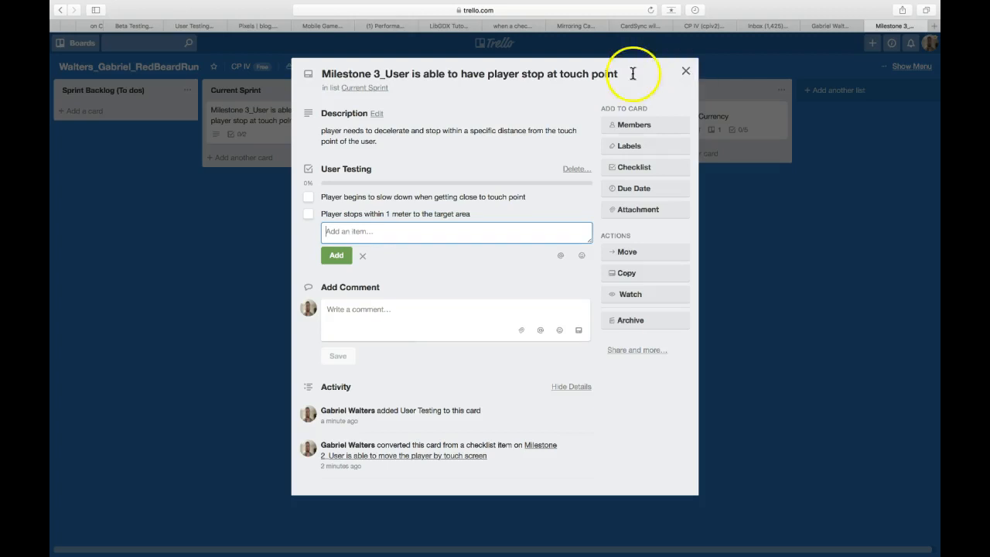
click(686, 73)
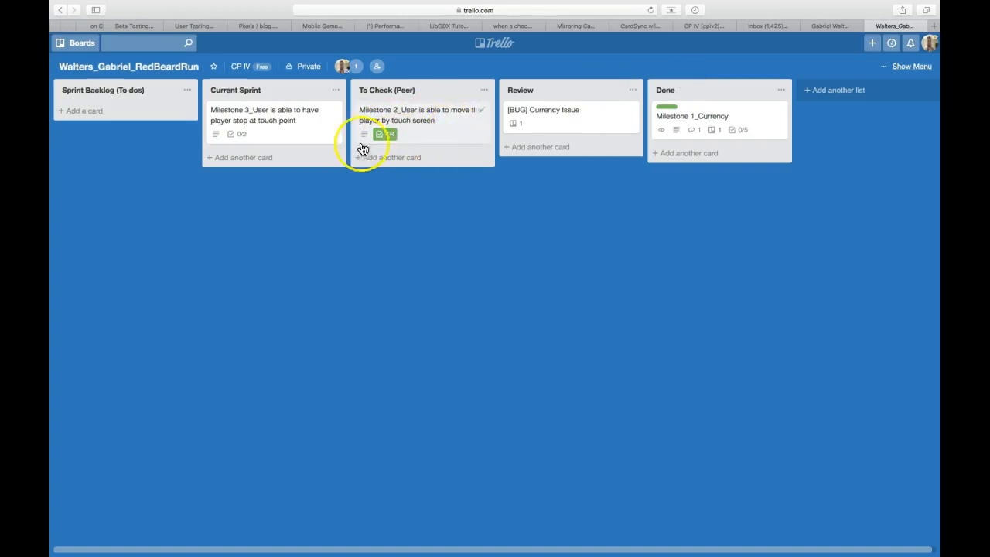
Move the Milestone 2 card from To Check (Peer) to Review, above the [BUG] Currency Issue card.
click(418, 129)
drag(420, 126, 570, 124)
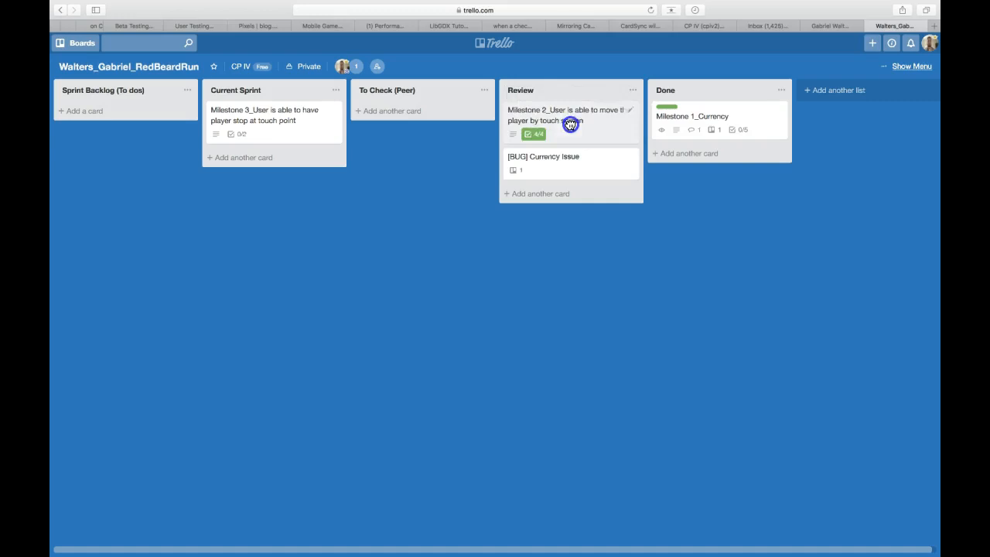
Save a comment on the Milestone 3 card that the named approver "gave the okay for creating a separate card for stopping on touch point".
click(267, 129)
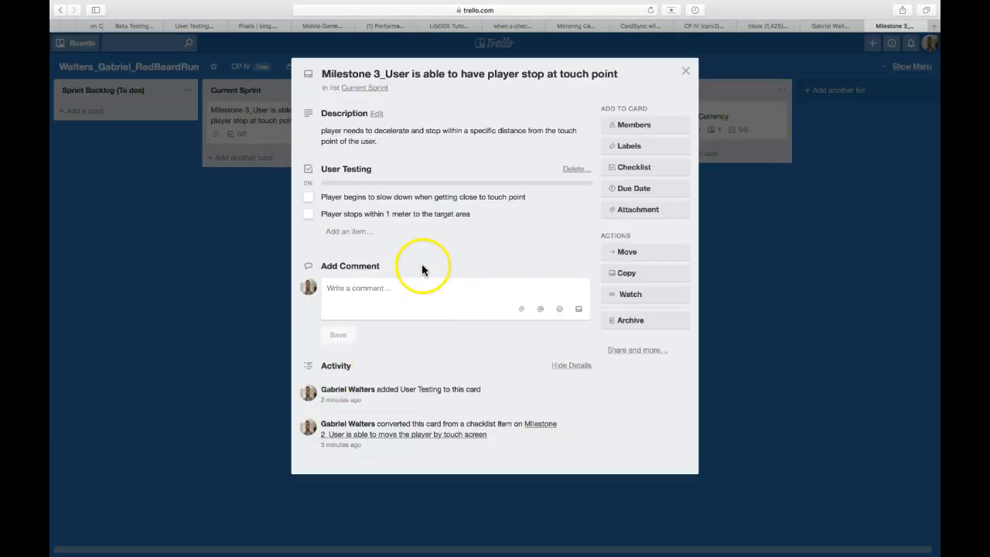
click(379, 297)
text(Mr.)
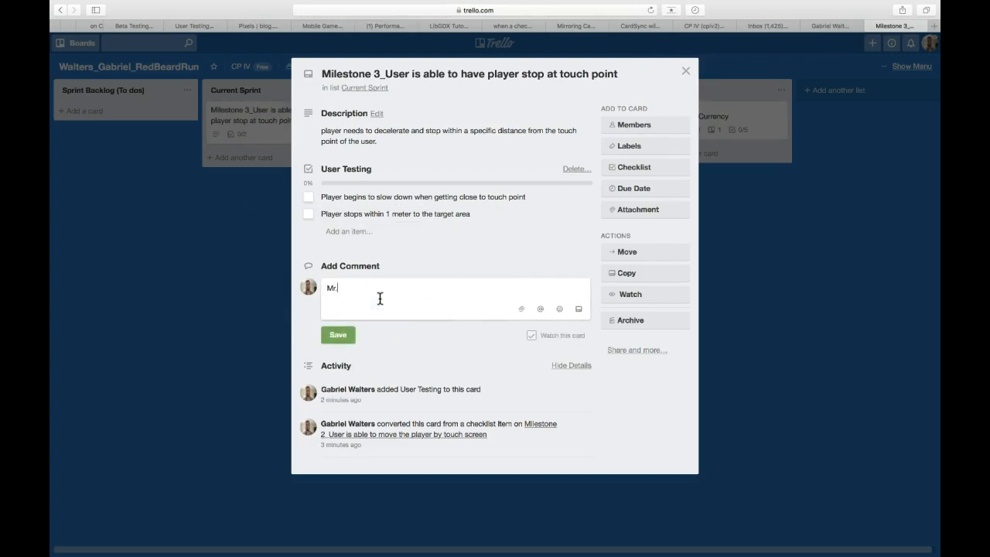
text( Walters gave the okay for creating a sp)
key(BackSpace)
text(eparate )
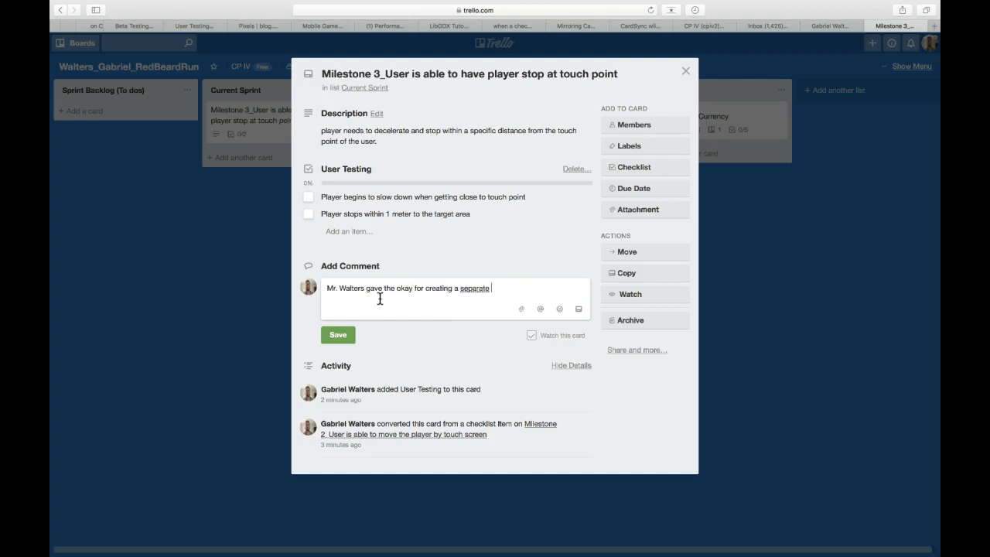
text(card for stopping on touch point)
click(340, 345)
Copy the link to the Milestone 3 card and close the card.
click(644, 349)
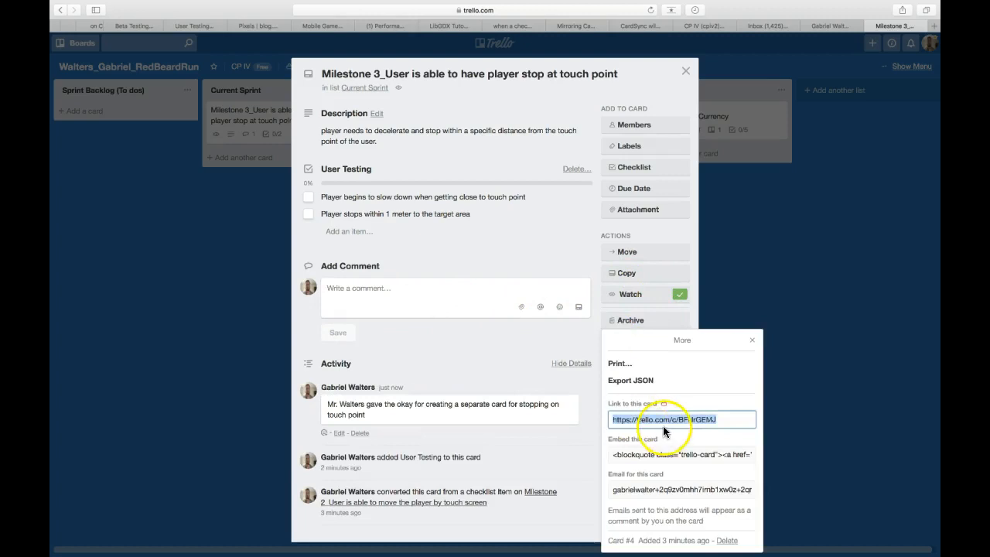
click(752, 340)
click(686, 71)
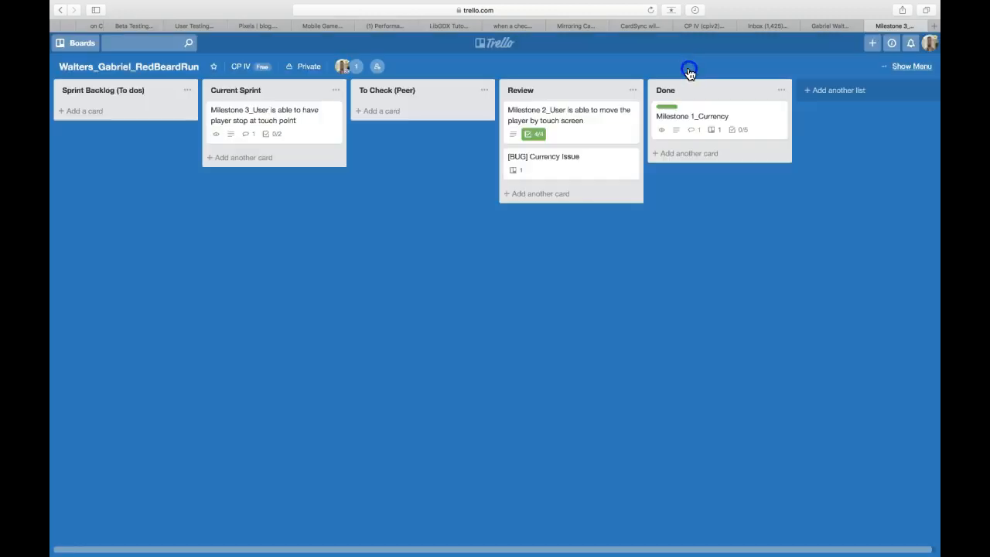
Attach the copied Milestone 3 card link to the Milestone 2 card in the Review list.
click(589, 130)
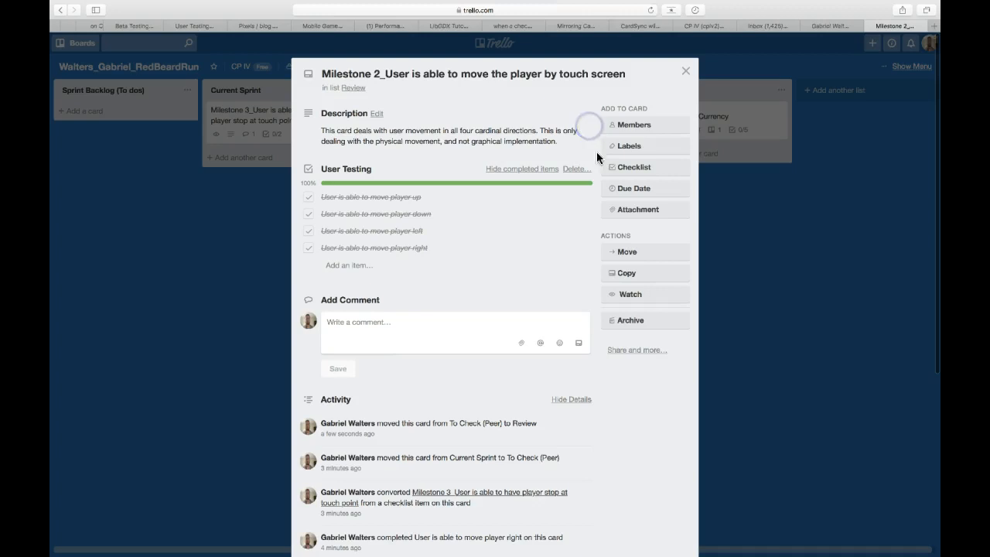
click(628, 213)
click(625, 380)
click(629, 405)
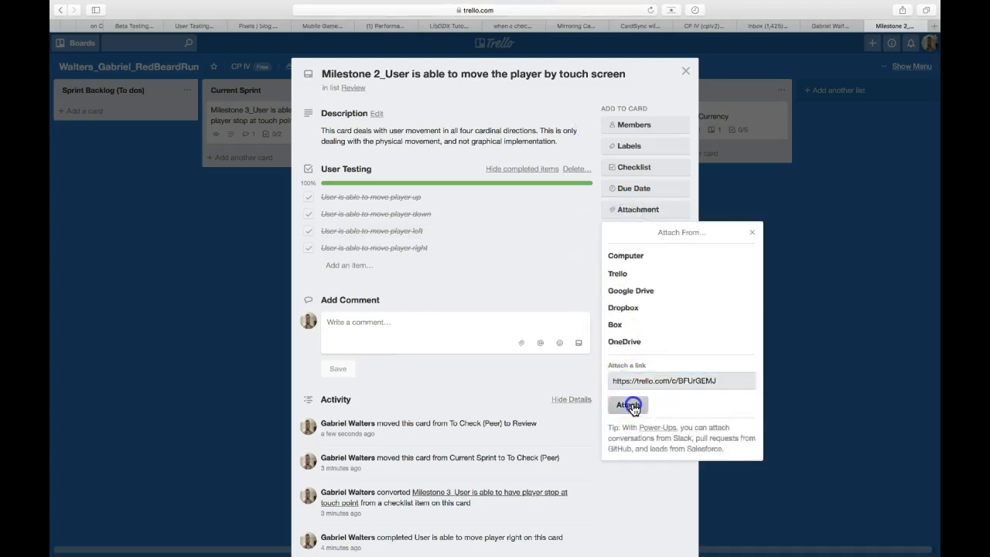
click(379, 253)
click(432, 411)
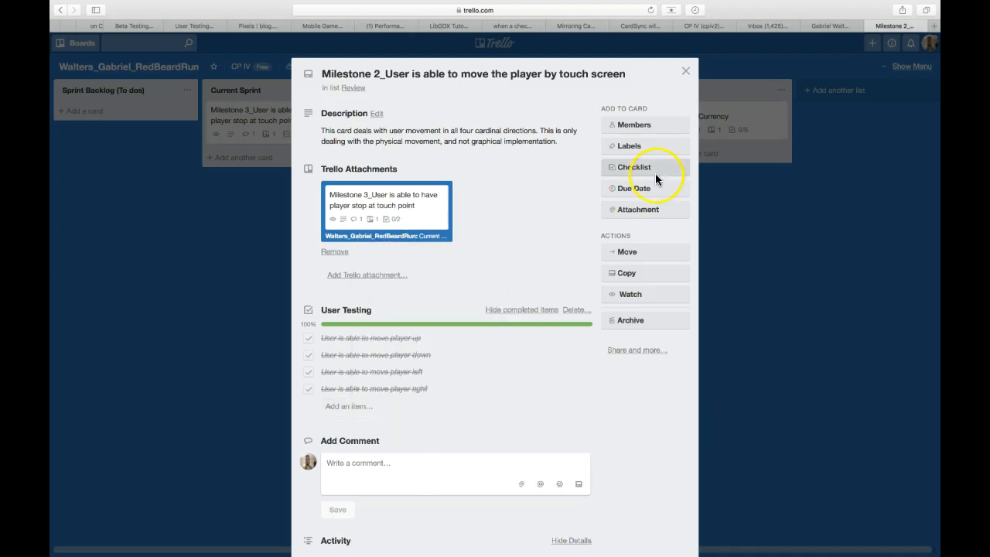
Check the attached card links between Milestone 2 and Milestone 3 by following each one from its card, and close the cards.
click(686, 71)
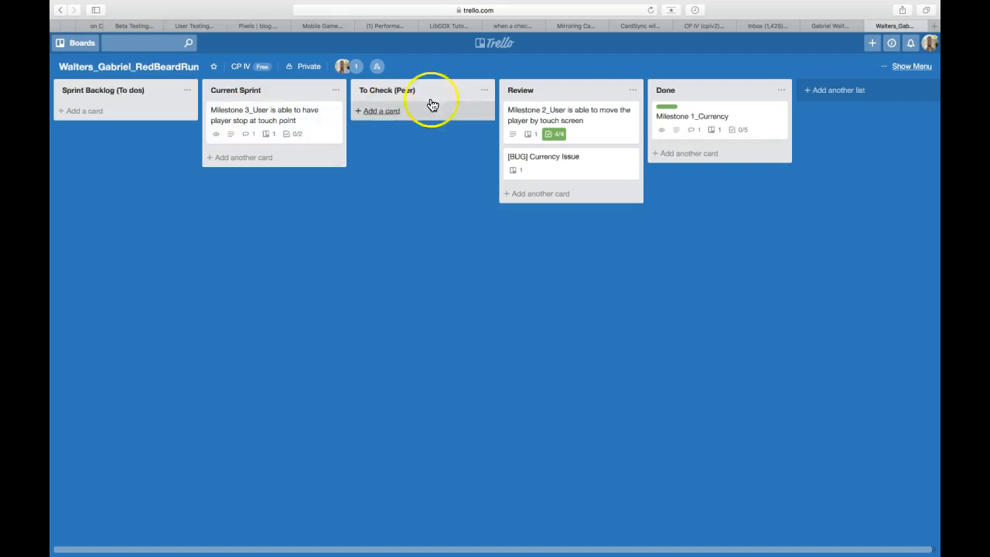
click(554, 120)
click(367, 228)
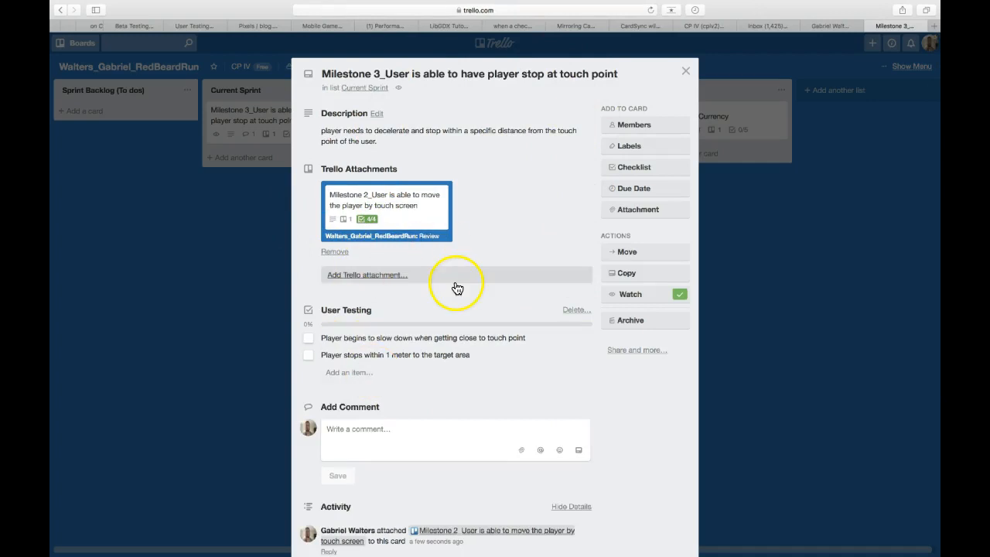
click(693, 71)
click(309, 114)
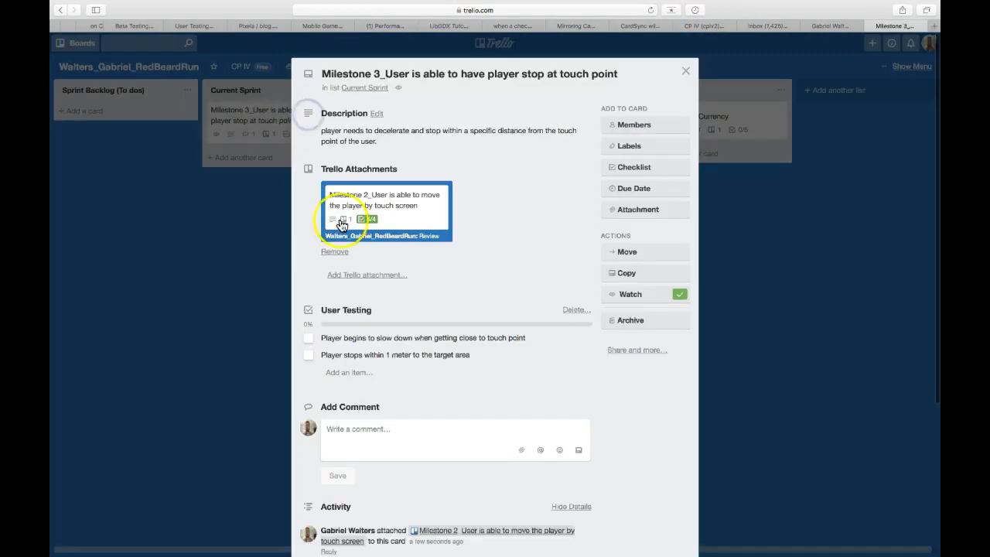
click(387, 195)
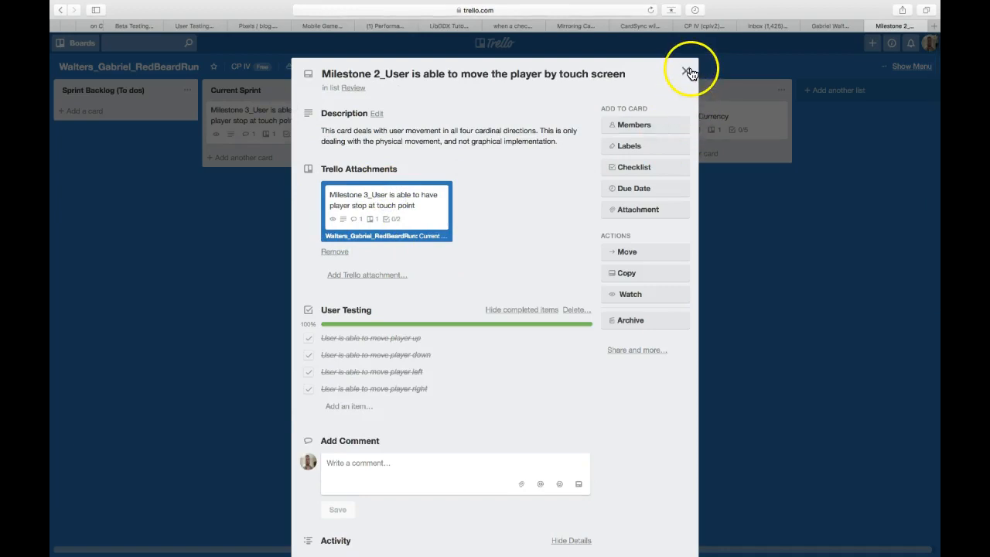
click(686, 72)
Move the Milestone 2 and [BUG] Currency Issue cards from Review to Done, below the Milestone 1_Currency card.
drag(599, 127, 729, 156)
drag(585, 118, 724, 198)
Move the Milestone 3 card from Current Sprint through To Check (Peer) and Review to the end of Done.
drag(301, 116, 380, 106)
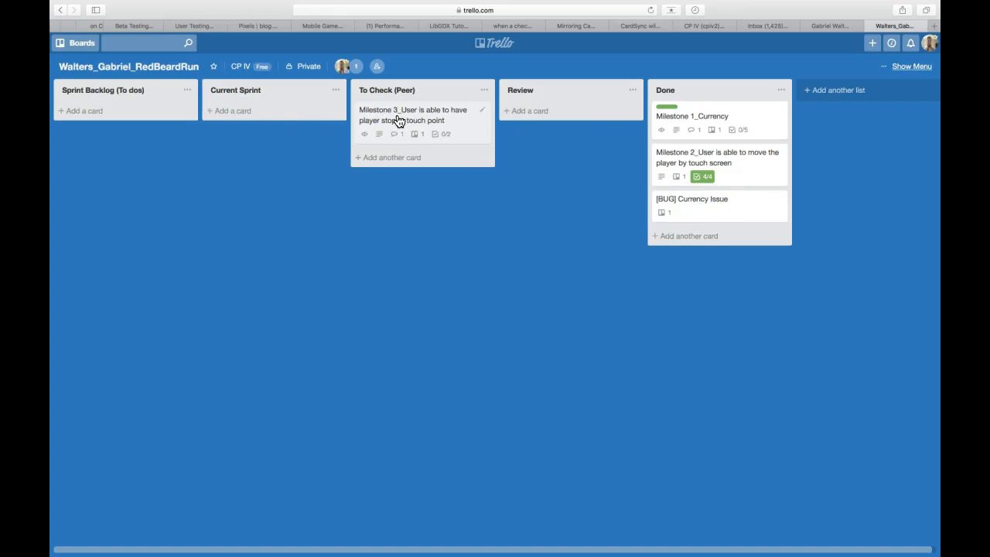
drag(399, 120, 524, 123)
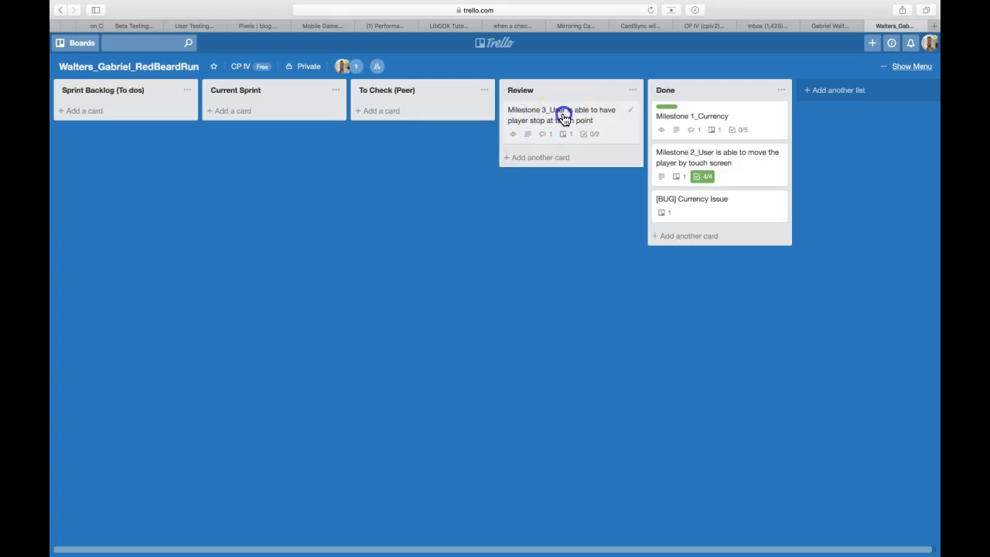
drag(573, 122, 715, 252)
mouse_move(736, 556)
click(823, 546)
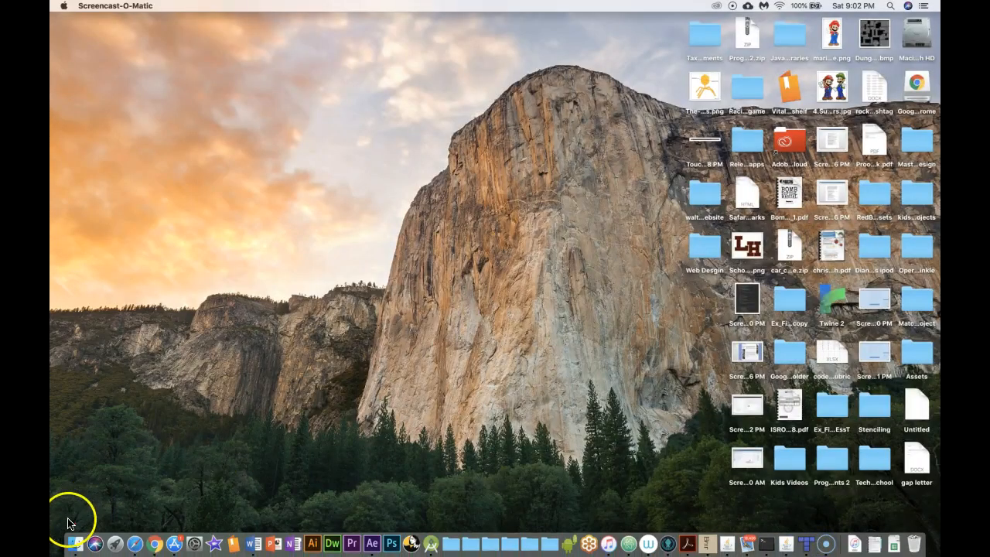